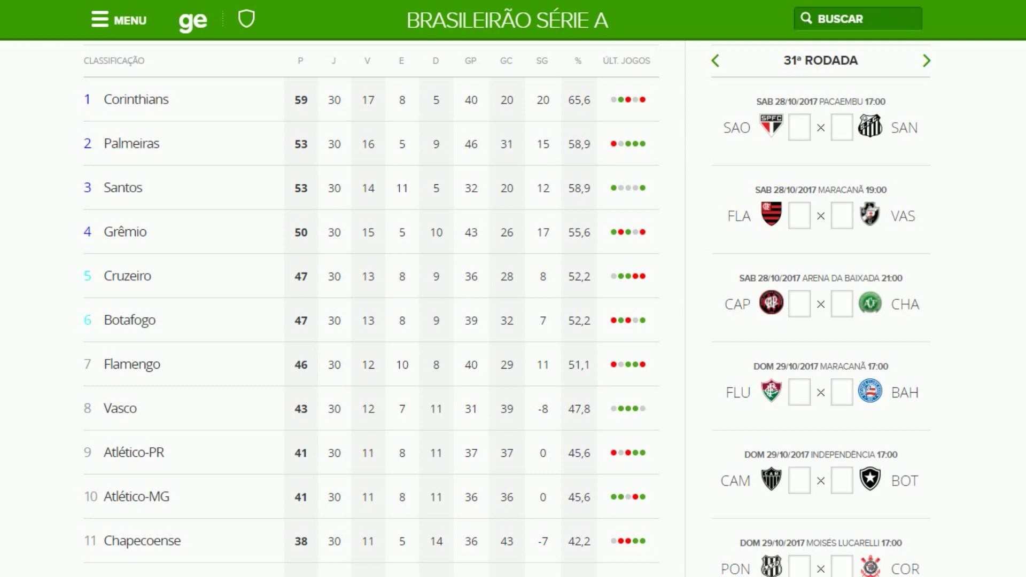
Fill in the first three round 31 scores: SAO 2 x 1 SAN, FLA 1 x 1 VAS and CAP 1 x 0 CHA.
text(2)
text(1)
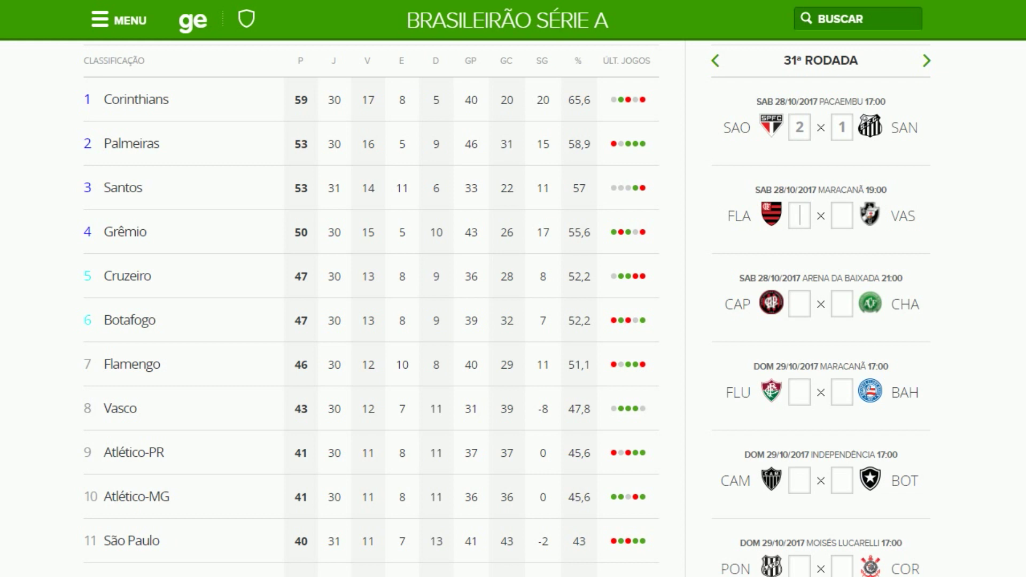
text(11)
click(800, 303)
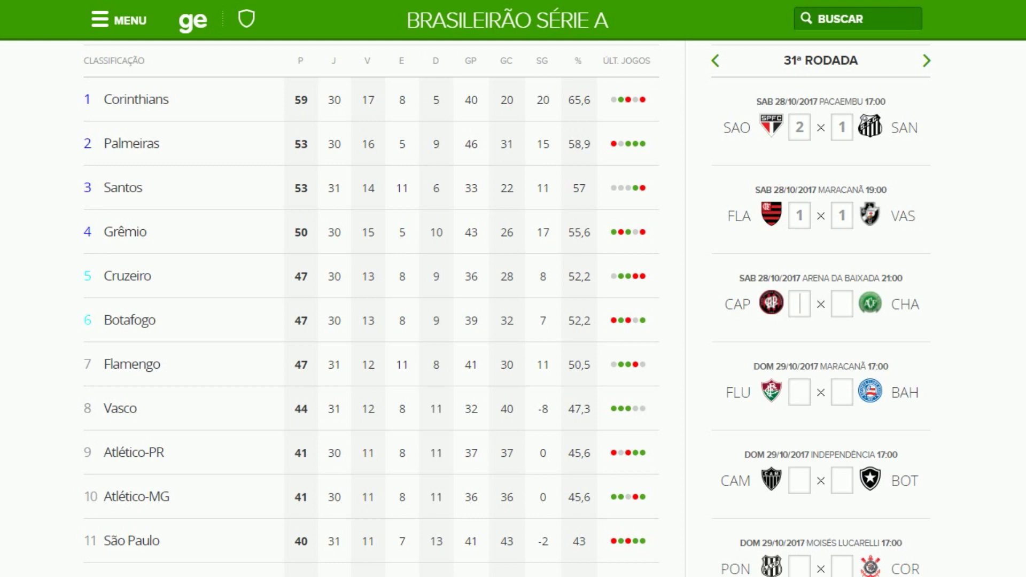
text(1)
text(0)
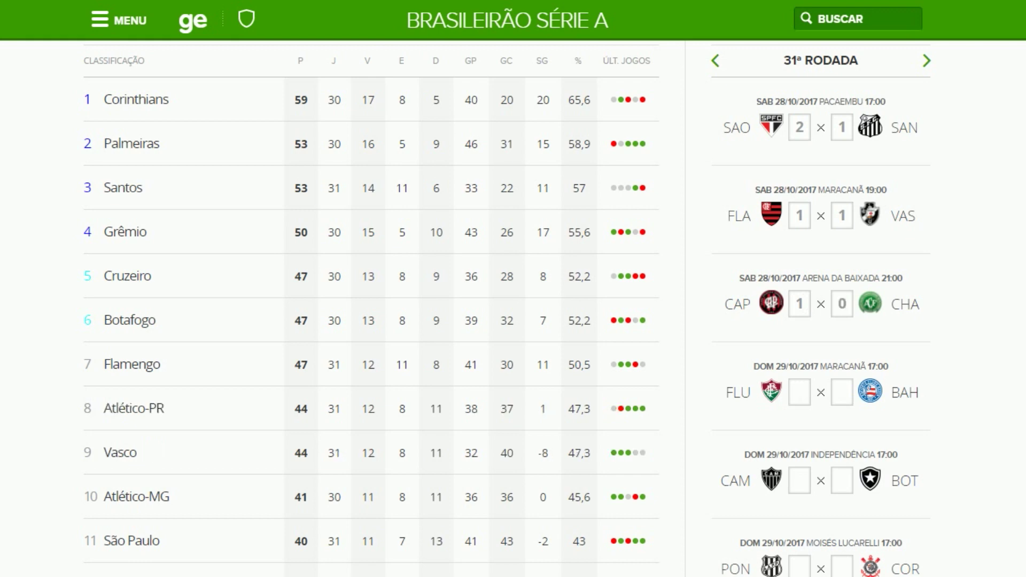
Enter the next round 31 scores: FLU 2 x 2 BAH, CAM 1 x 1 BOT, PON 0 x 2 COR and SPO 2 x 1 CFC.
scroll(508, 308, down, 5)
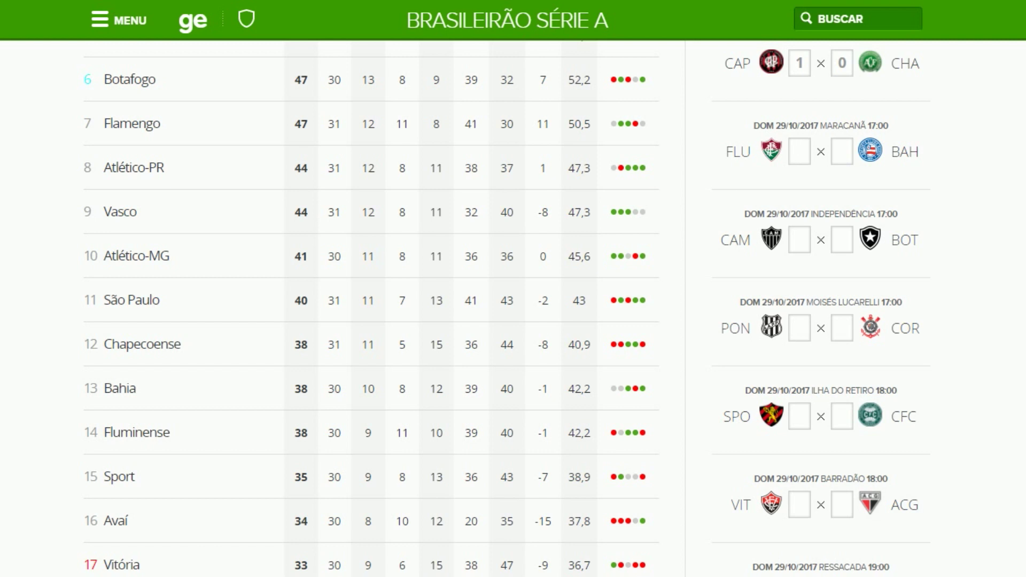
text(22)
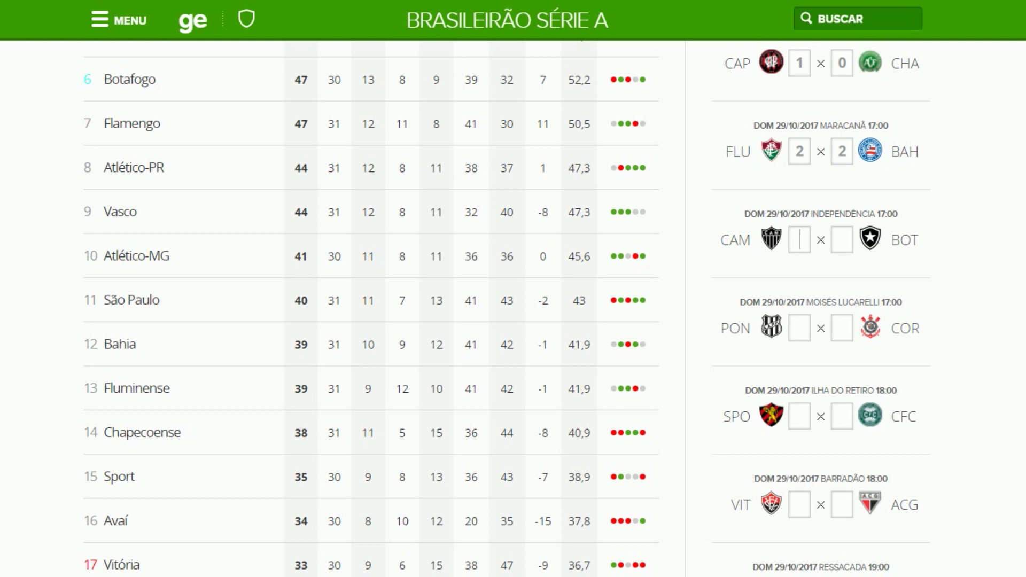
text(11)
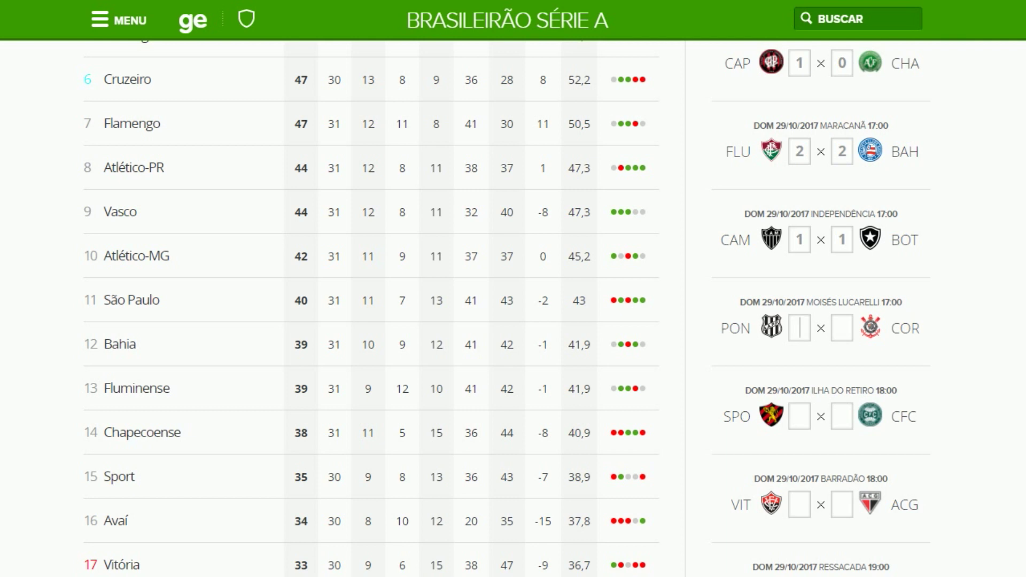
text(02)
text(2)
text(1)
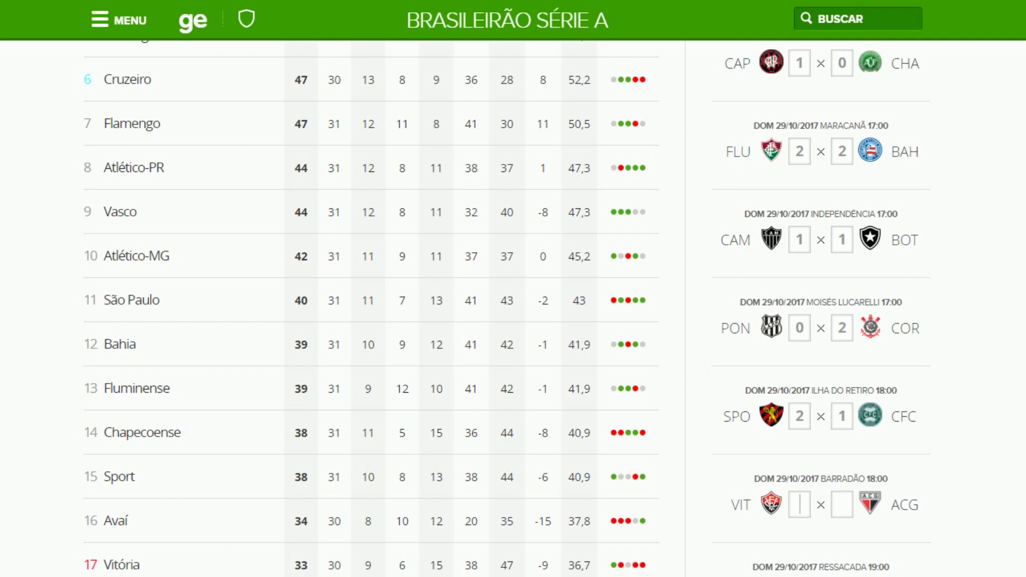
Complete round 31 with the scores VIT 1 x 0 ACG, AVA 2 x 1 GRE and PAL 3 x 1 CRU.
scroll(506, 308, down, 3)
scroll(507, 308, down, 2)
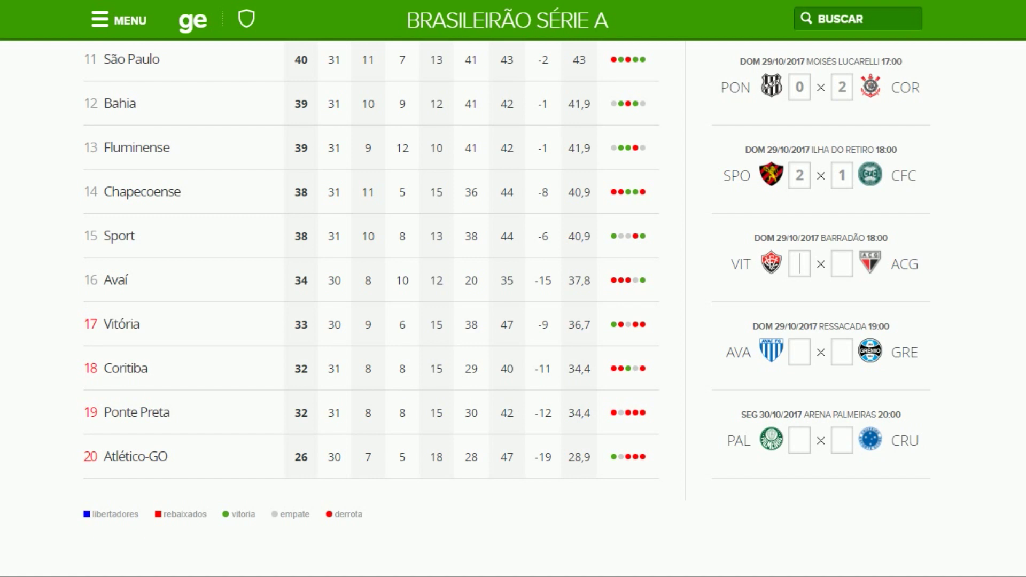
text(10)
click(800, 351)
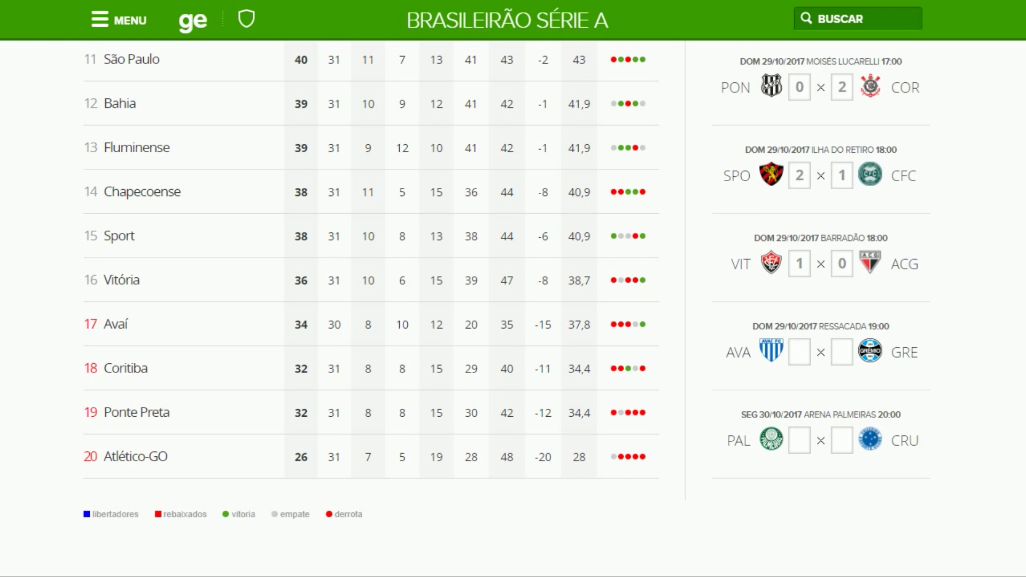
text(21)
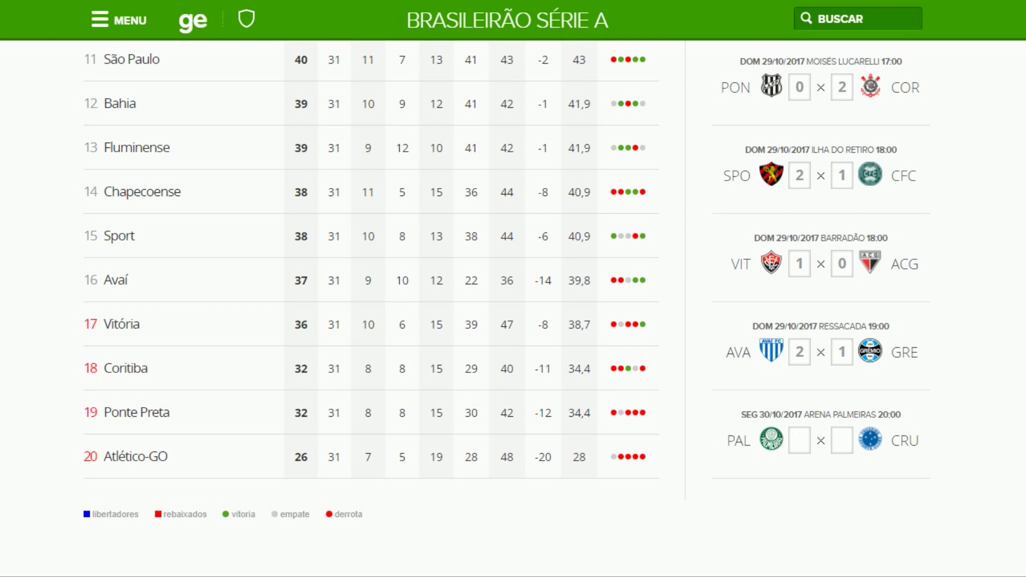
text(31)
key(Tab)
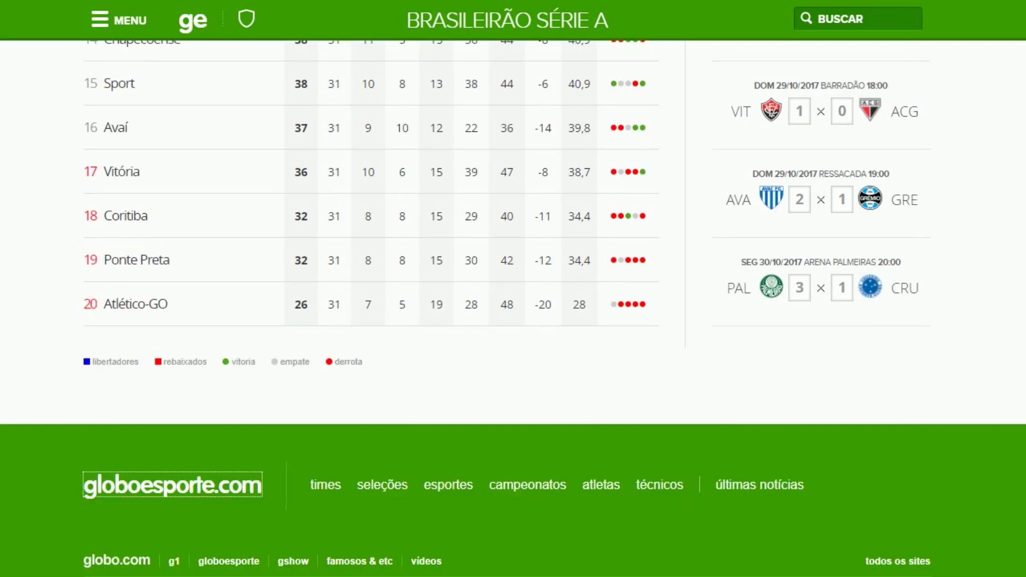
Advance to round 32 and enter the scores SAN 2 x 1 CAM and BOT 1 x 0 FLU.
scroll(941, 227, up, 15)
click(927, 229)
scroll(928, 158, down, 2)
click(800, 216)
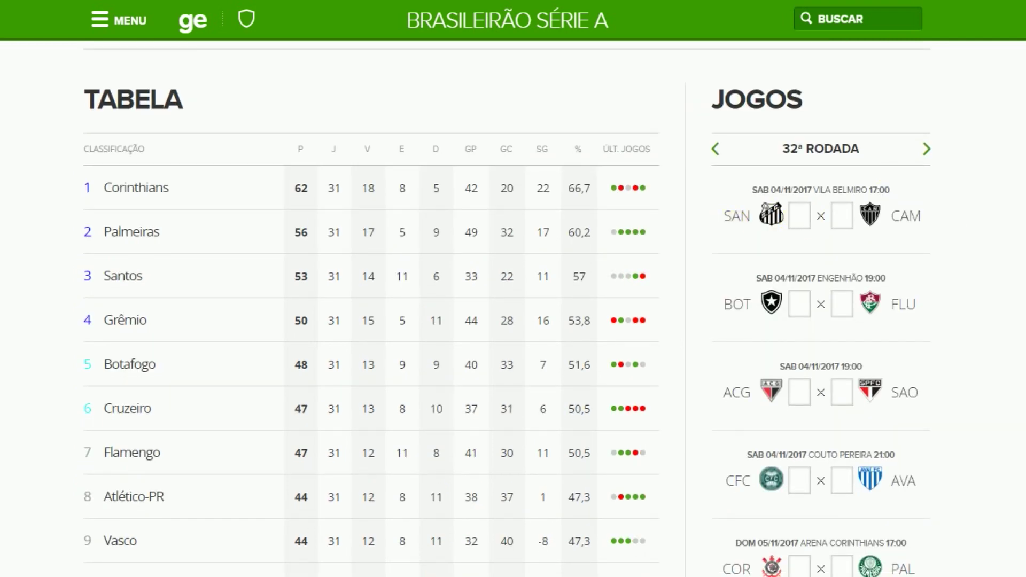
text(2)
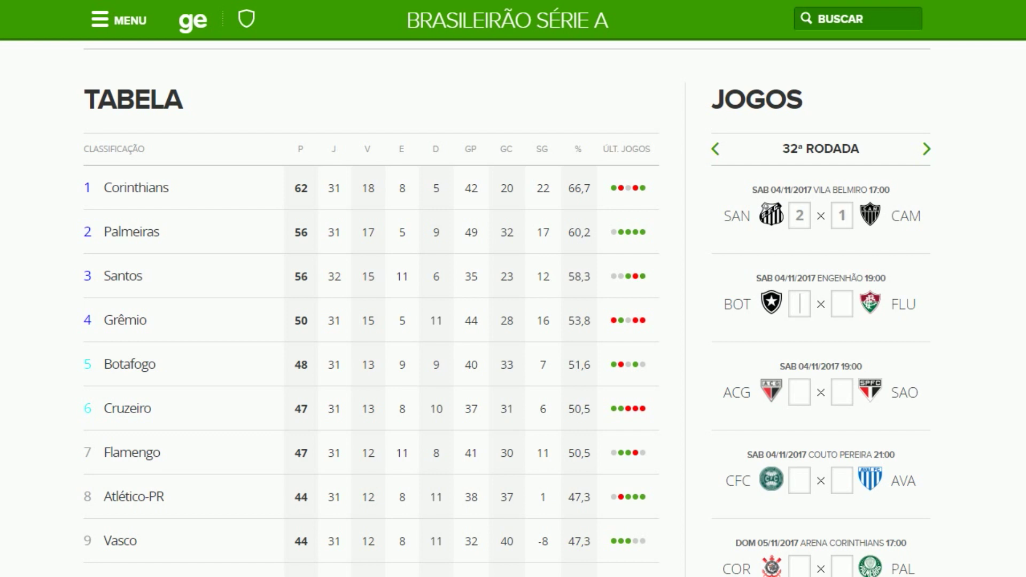
text(11)
key(Tab)
text(0)
key(Tab)
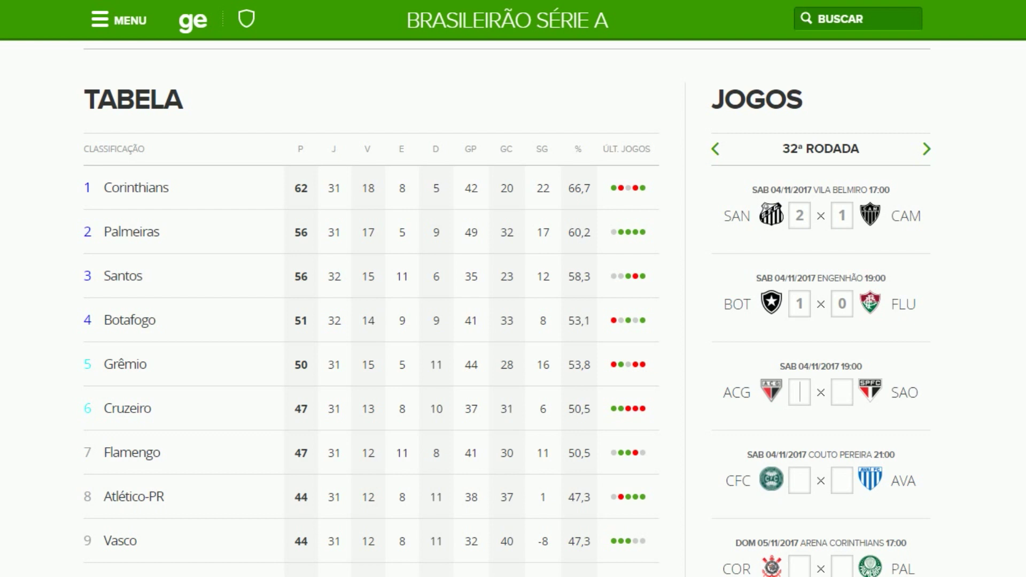
Enter the round 32 scores ACG 2 x 3 SAO and CFC 1 x 1 AVA.
text(2)
key(Tab)
text(3)
text(1)
key(Tab)
text(1)
key(Tab)
Fill in the round 32 scores COR 1 x 2 PAL, CRU 3 x 1 CAP, GRE 1 x 0 FLA and CHA 2 x 1 SPO.
scroll(513, 310, down, 2)
scroll(513, 310, down, 7)
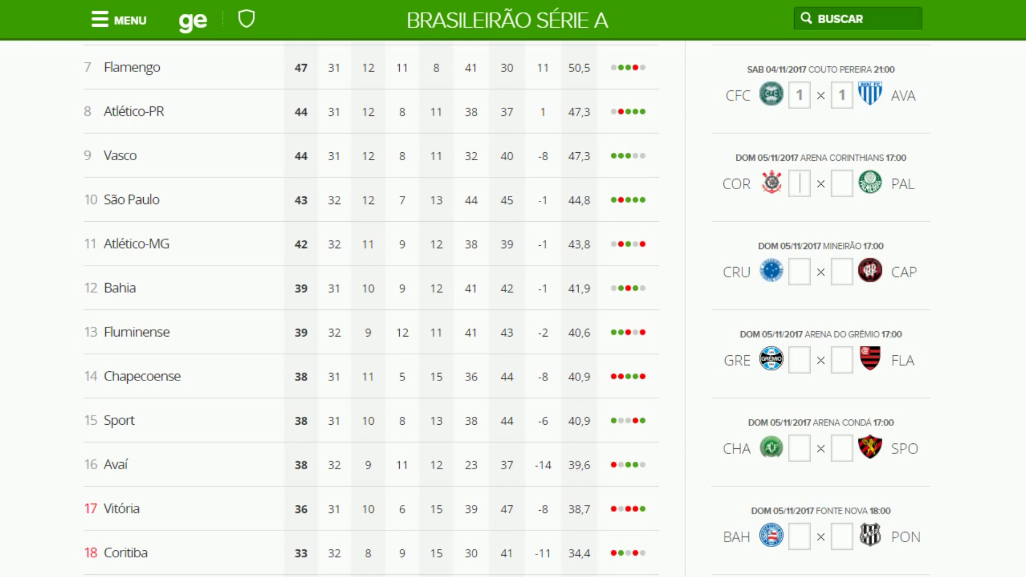
text(12)
text(31)
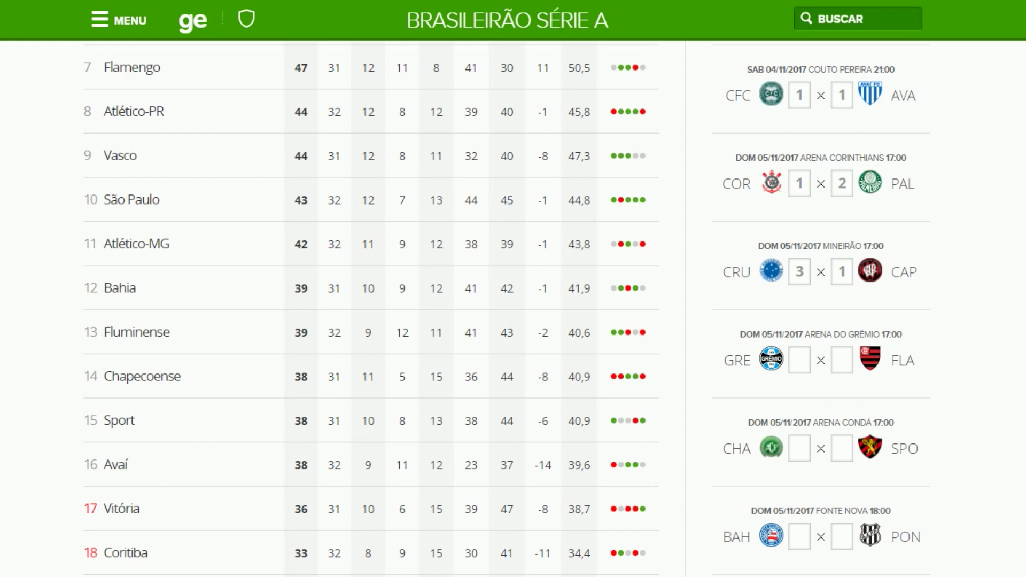
text(1)
text(0)
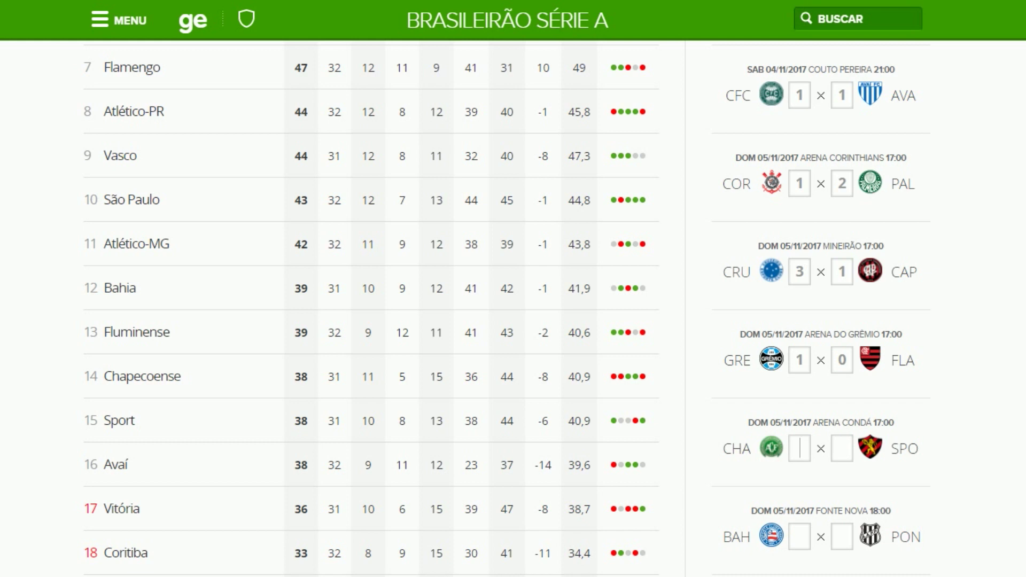
text(21)
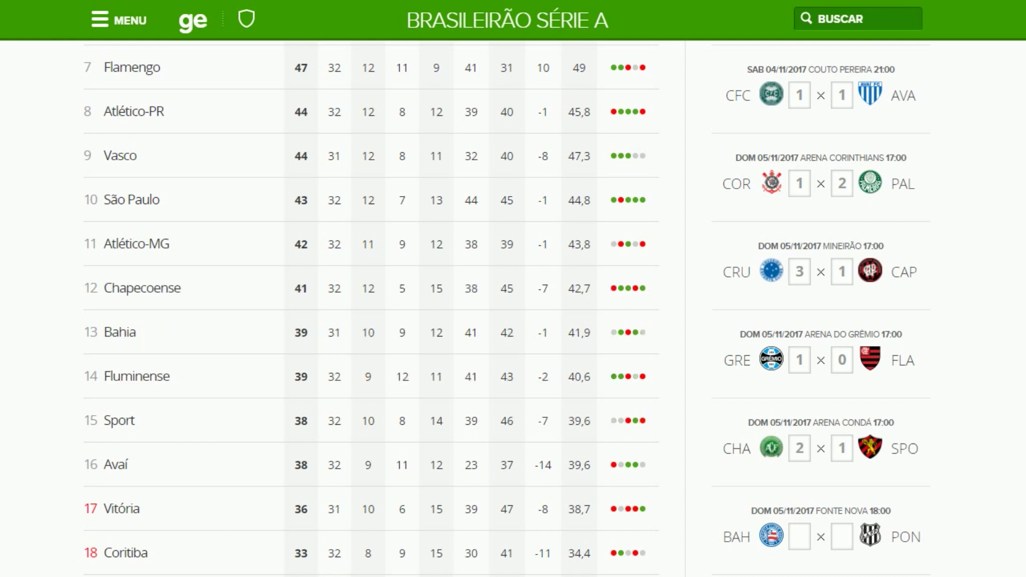
Complete round 32 with the scores BAH 1 x 0 PON and VAS 2 x 1 VIT.
scroll(507, 309, down, 3)
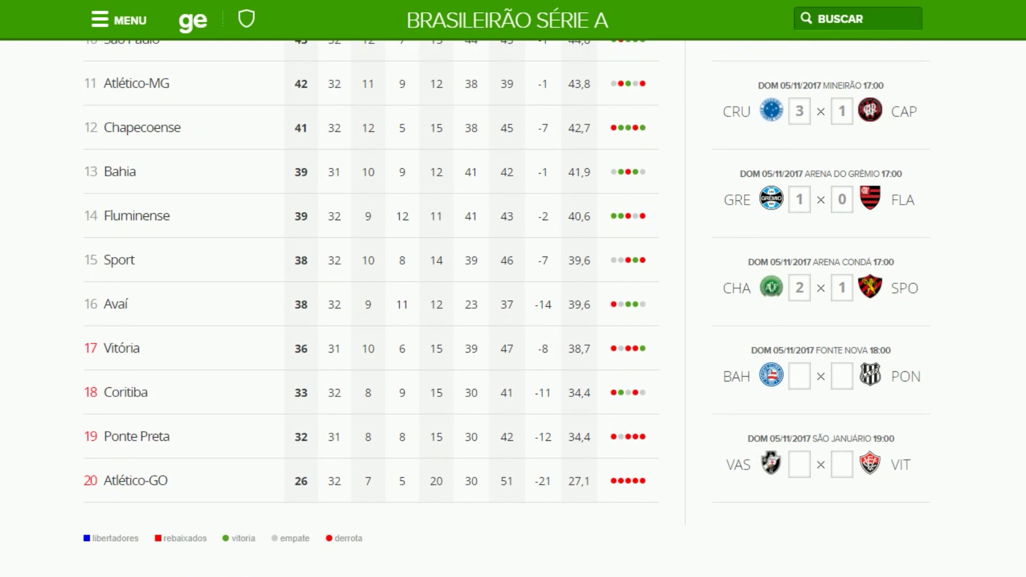
text(1)
key(Tab)
text(0)
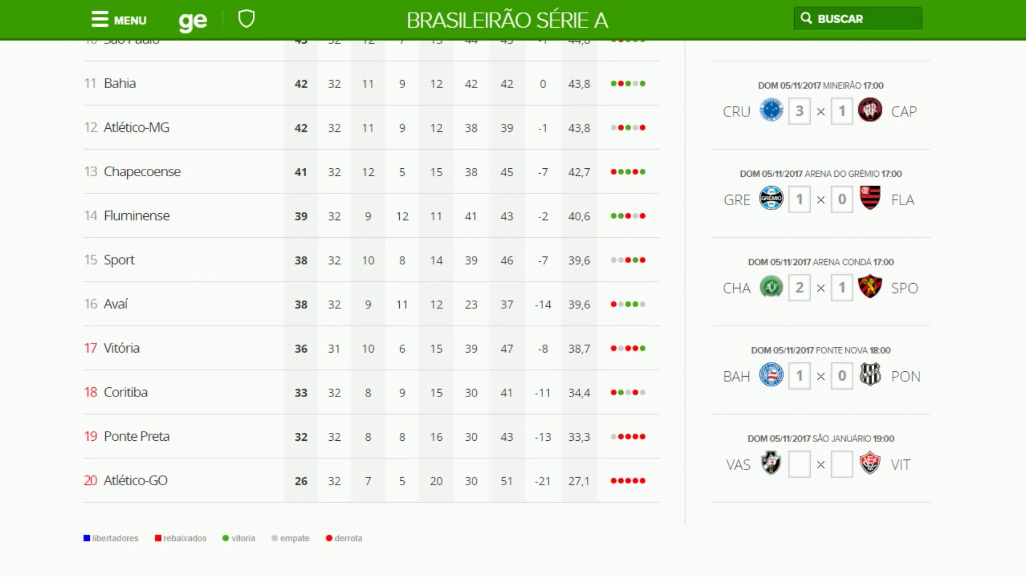
text(2)
key(Tab)
text(1)
Advance to round 33 and enter the scores PON 2 x 1 GRE, AVA 0 x 0 BAH and CAP 1 x 2 COR.
click(927, 149)
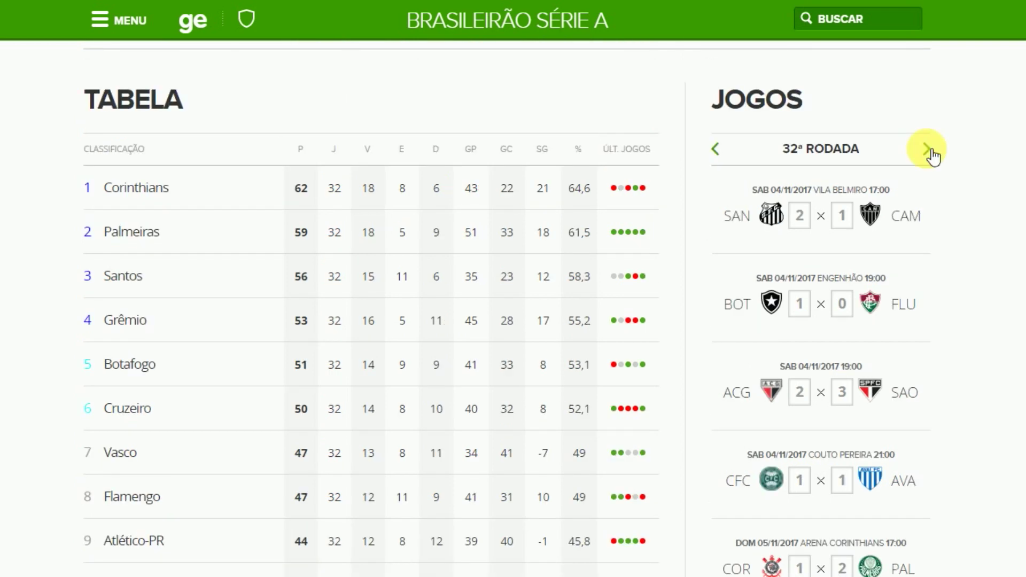
click(799, 216)
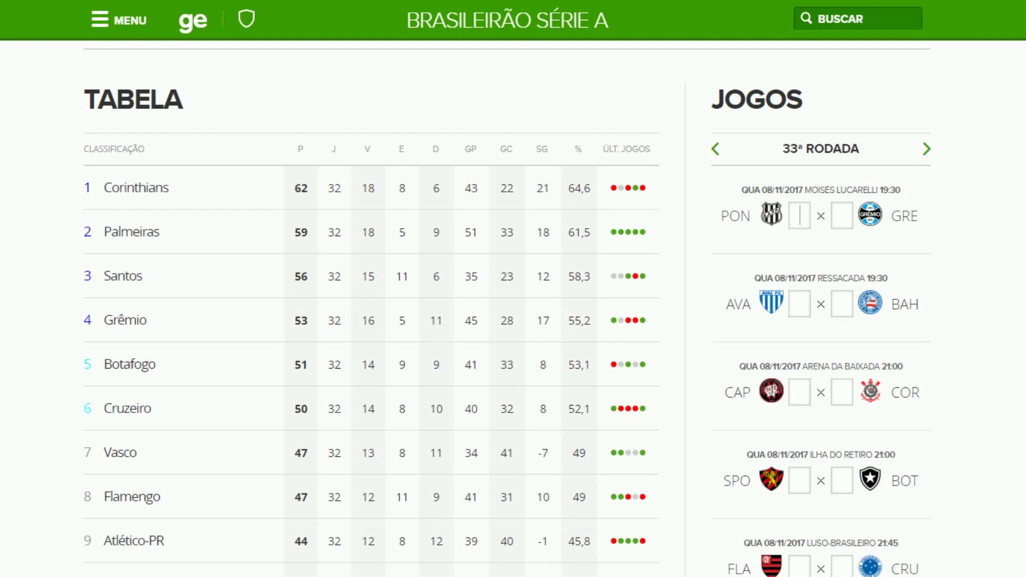
text(2)
text(1)
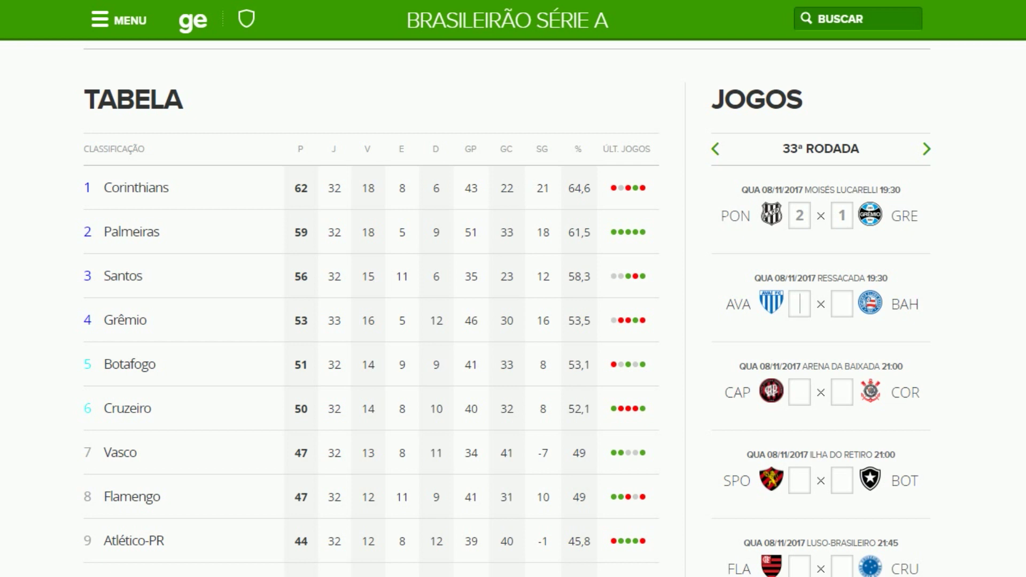
text(00)
text(1)
key(Tab)
text(2)
key(Tab)
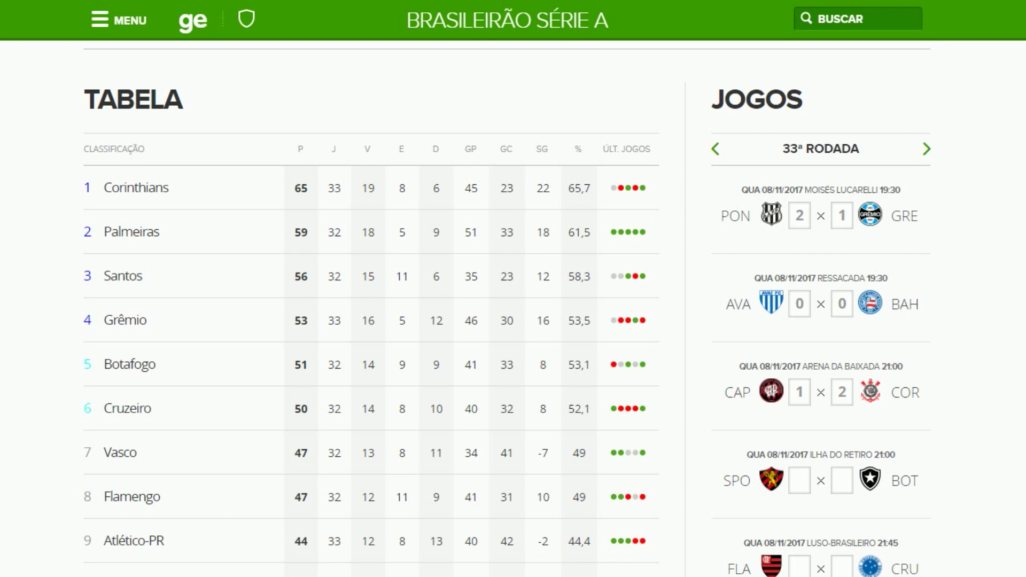
Enter the round 33 scores SPO 1 x 0 BOT, FLA 2 x 1 CRU, SAN 1 x 0 VAS and VIT 1 x 2 PAL.
text(10)
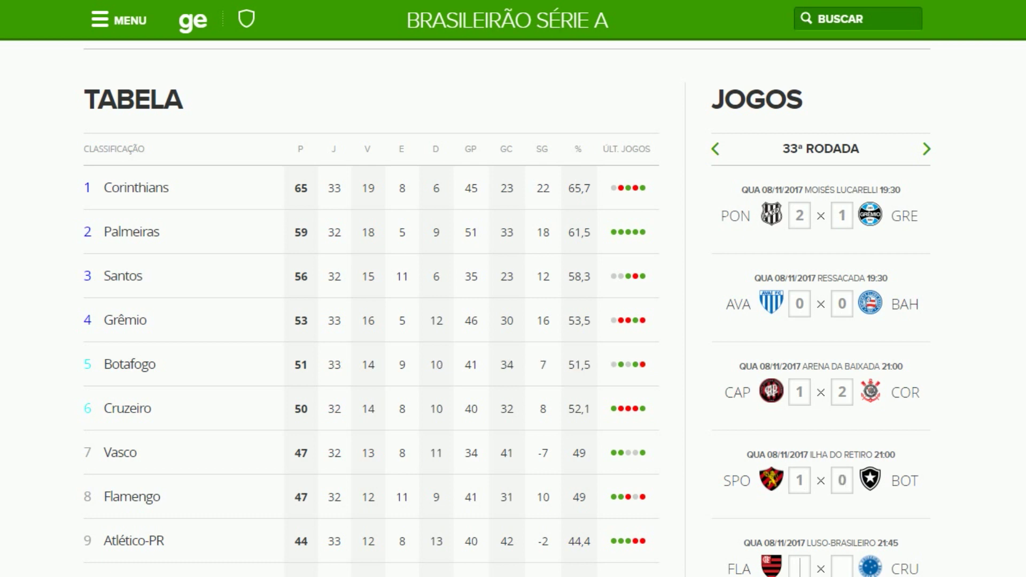
scroll(507, 308, down, 3)
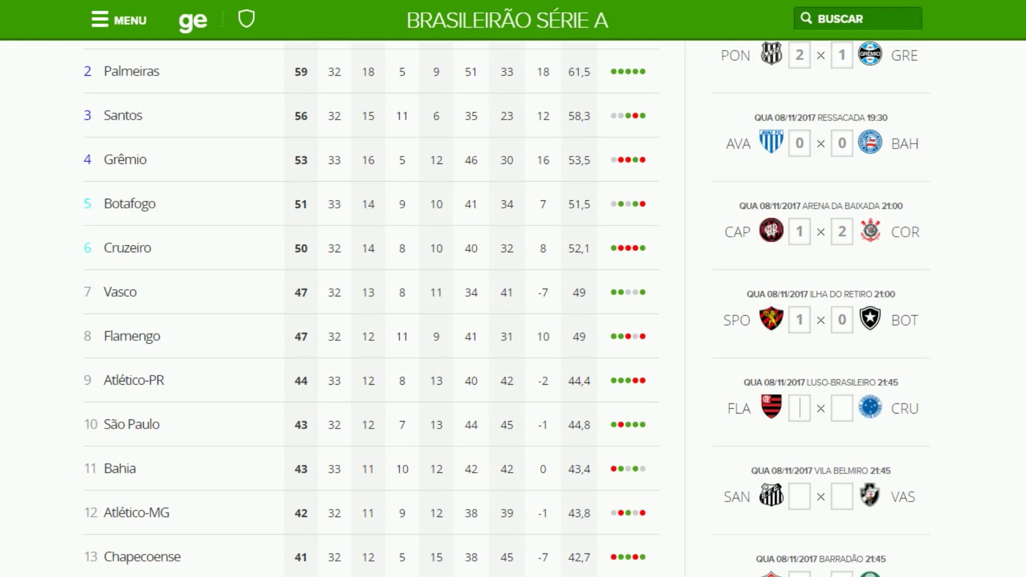
text(21)
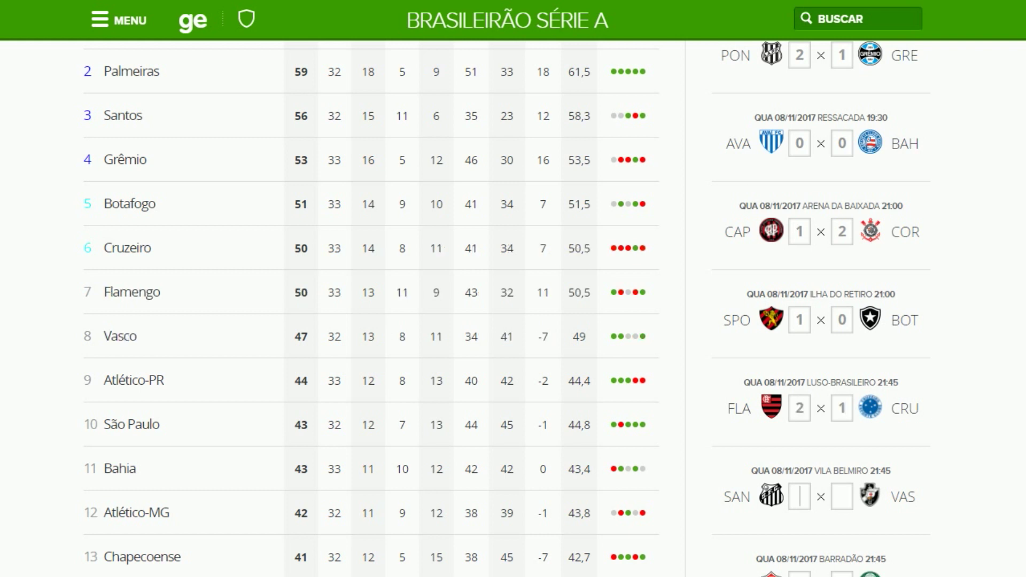
scroll(506, 309, down, 6)
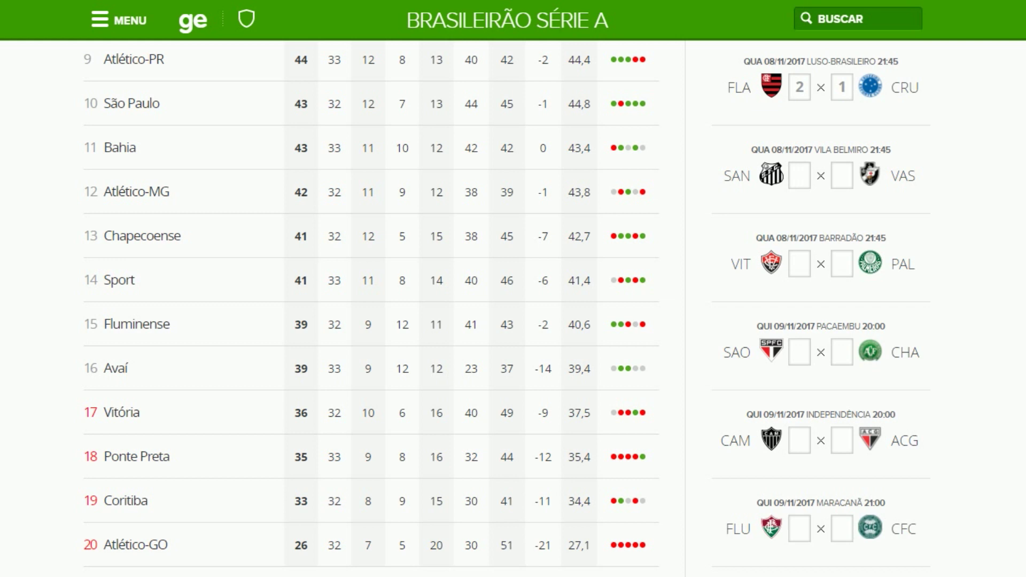
text(10)
text(1)
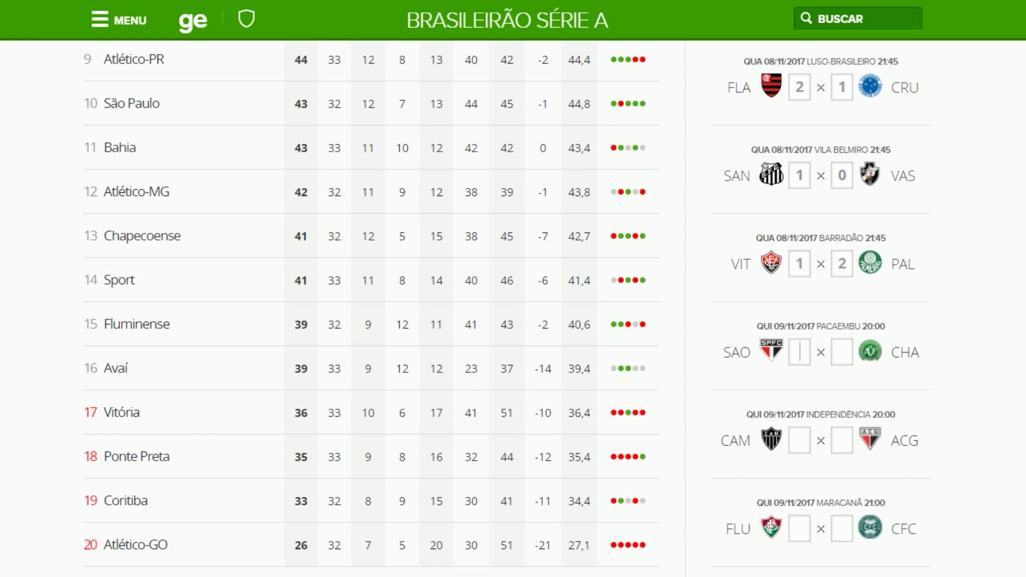
Complete round 33 with the scores SAO 2 x 0 CHA, CAM 3 x 0 ACG and FLU 3 x 1 CFC.
text(220)
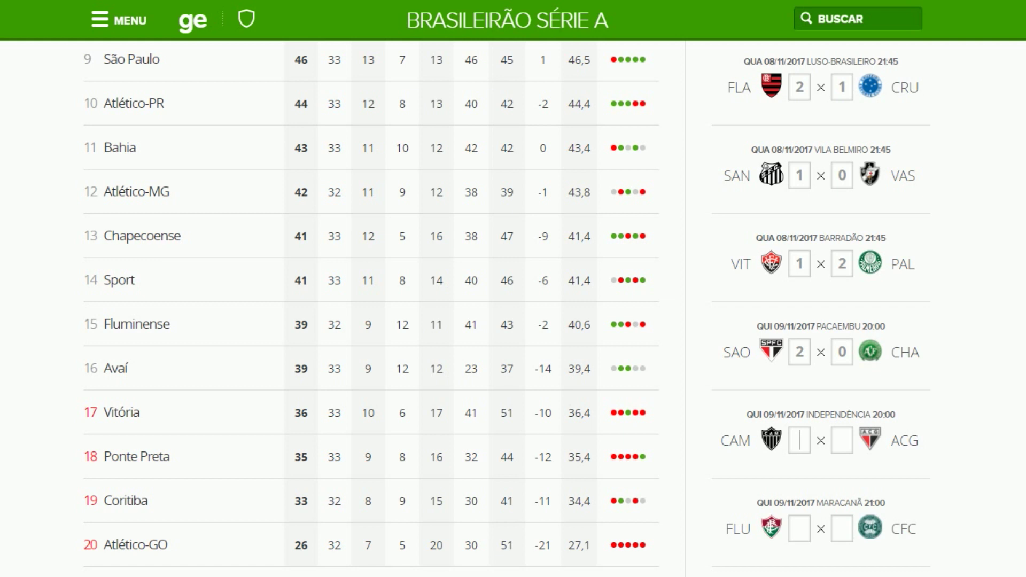
text(3)
text(0)
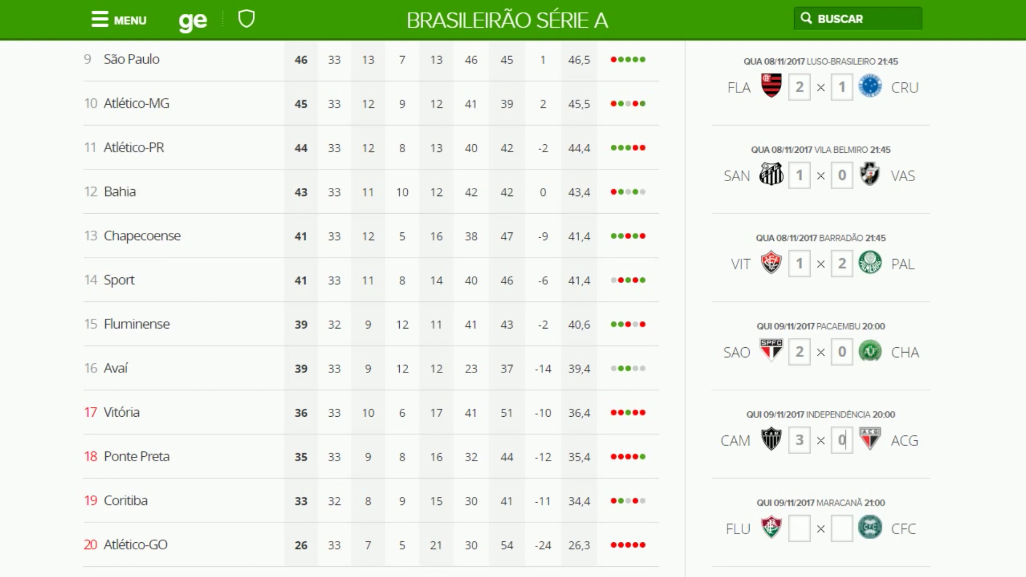
scroll(506, 304, down, 3)
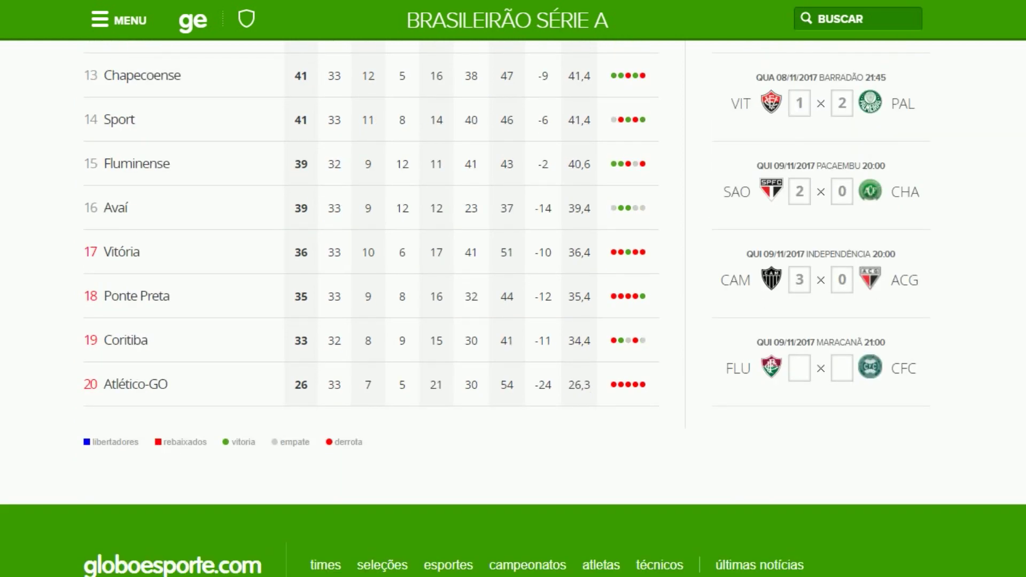
text(31)
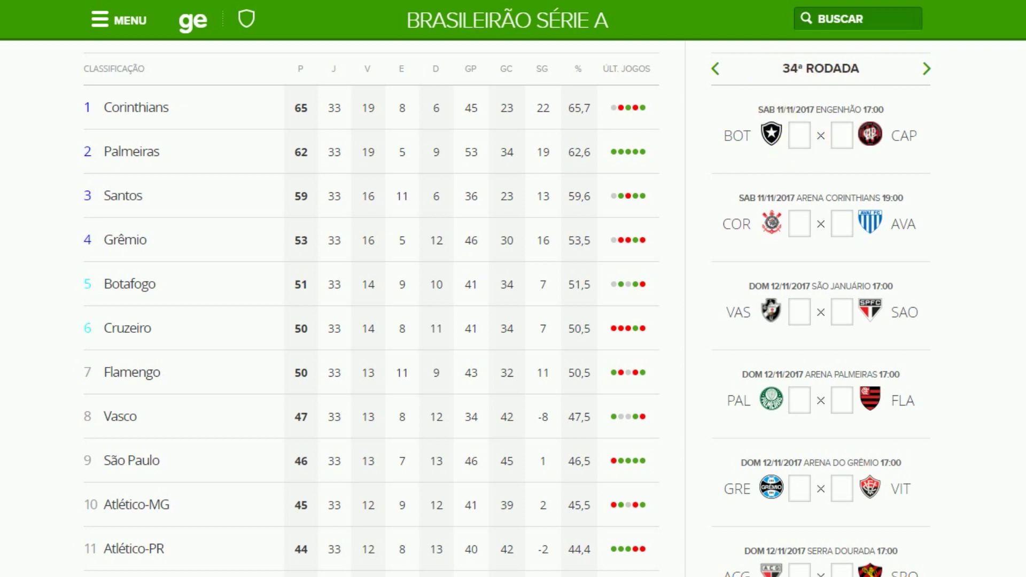
Fill in the first two round 34 scores: BOT 2 x 0 CAP and COR 2 x 1 AVA.
text(2)
text(0)
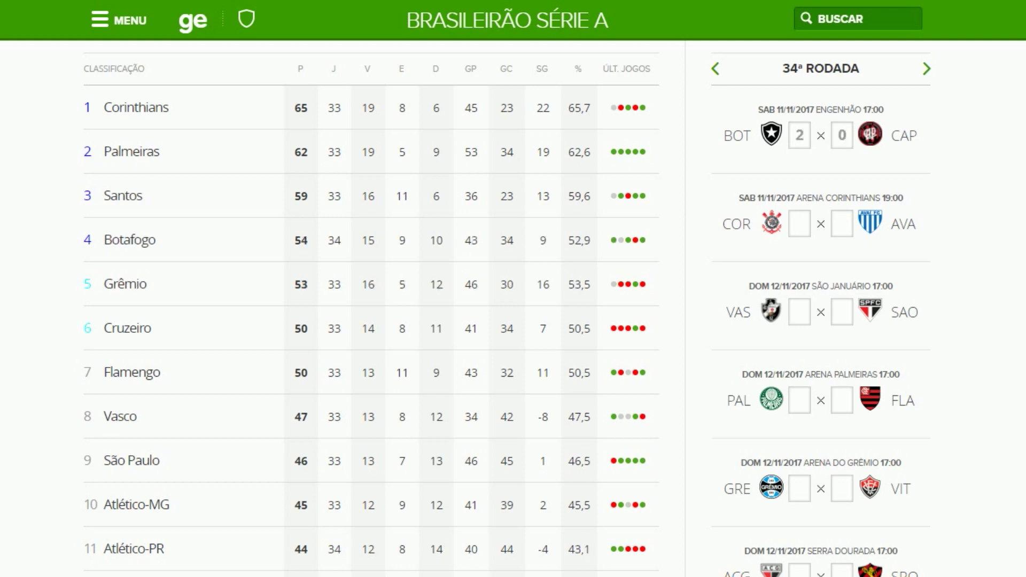
text(2)
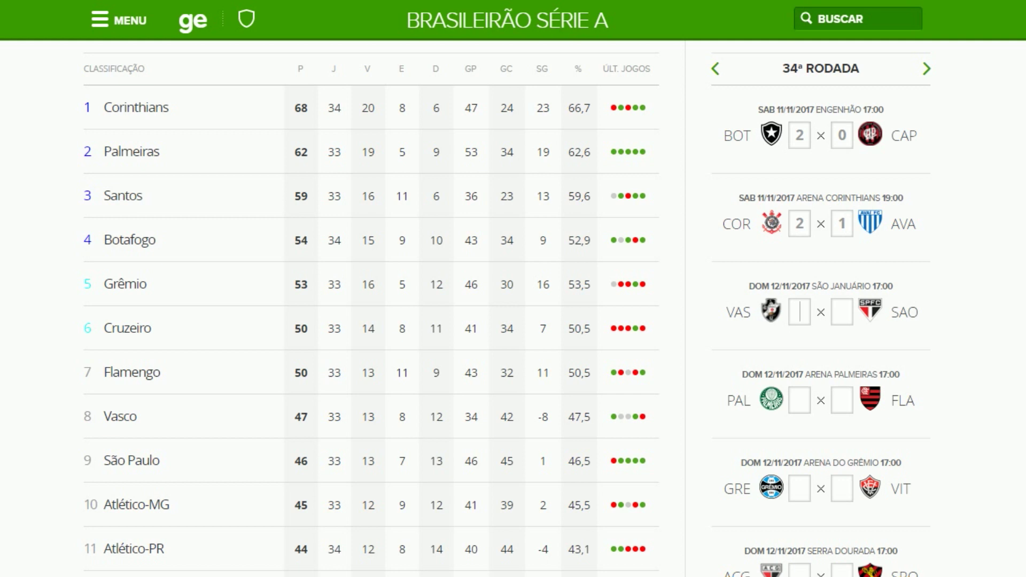
Enter the round 34 scores VAS 2 x 1 SAO, PAL 1 x 0 FLA and GRE 1 x 2 VIT.
text(121)
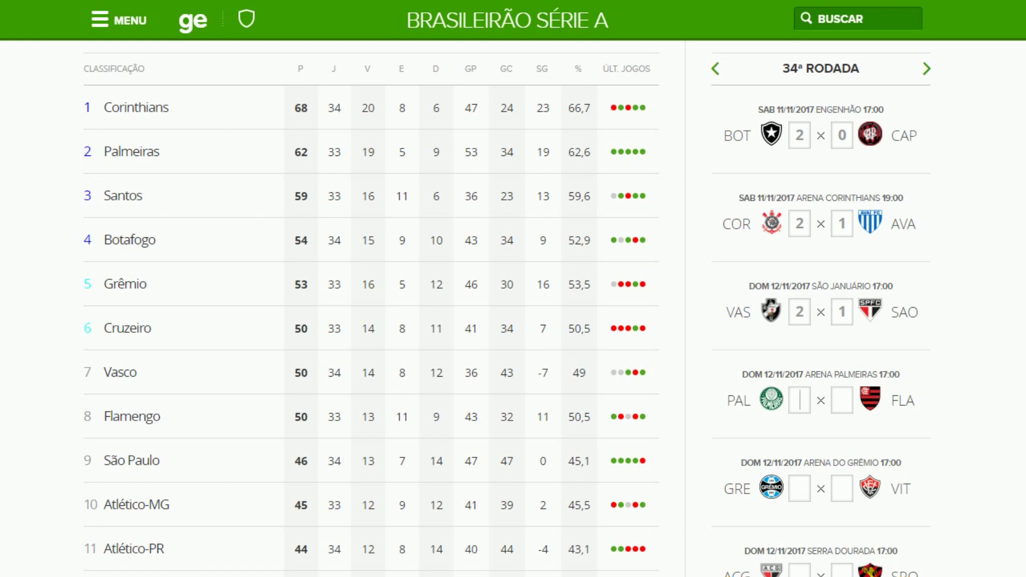
text(1)
text(0)
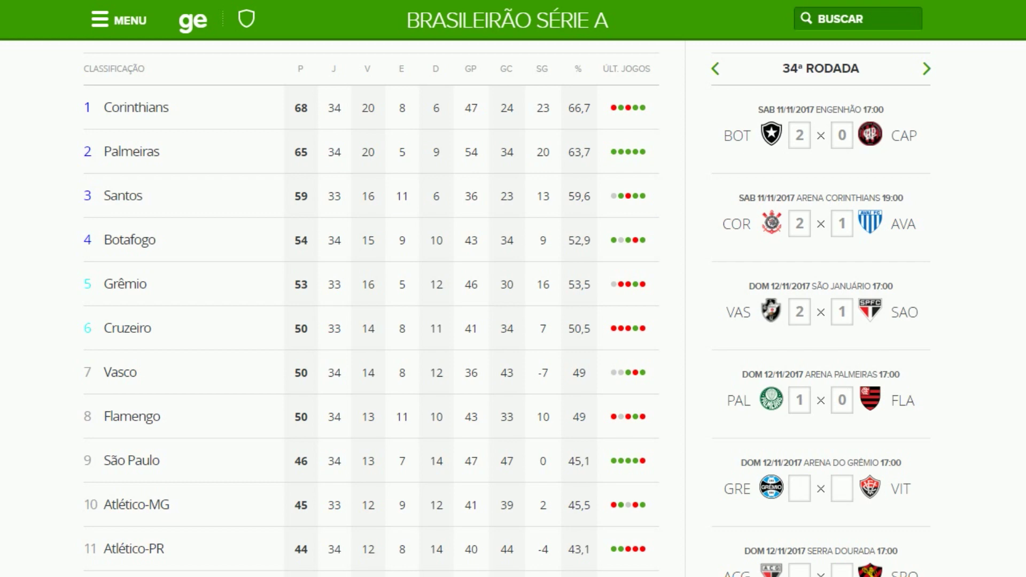
scroll(506, 309, down, 6)
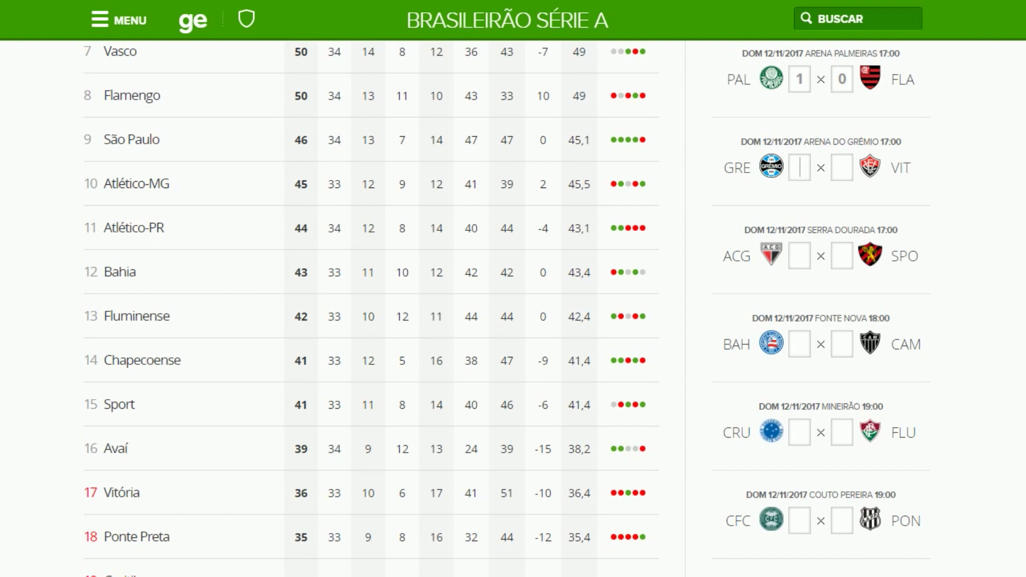
text(1)
click(842, 167)
text(2)
Fill in the round 34 scores ACG 1 x 0 SPO, BAH 2 x 1 CAM and CRU 1 x 0 FLU.
click(800, 255)
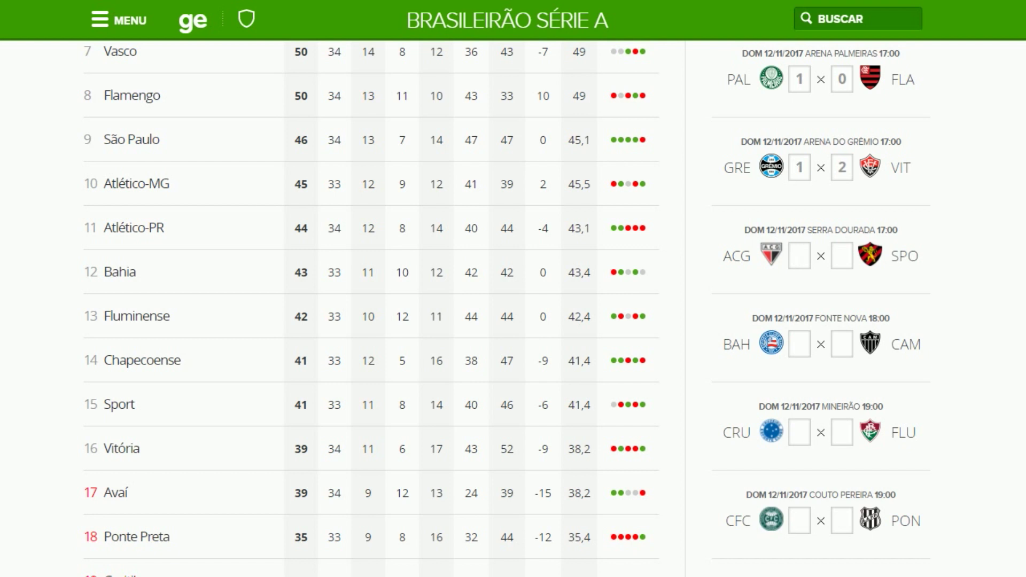
text(1)
text(0)
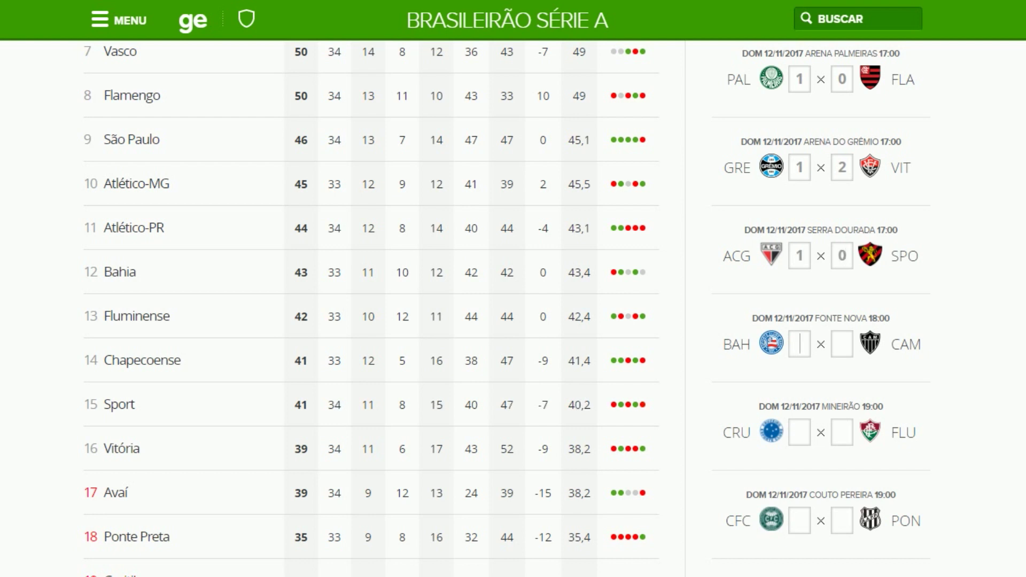
text(2)
text(1)
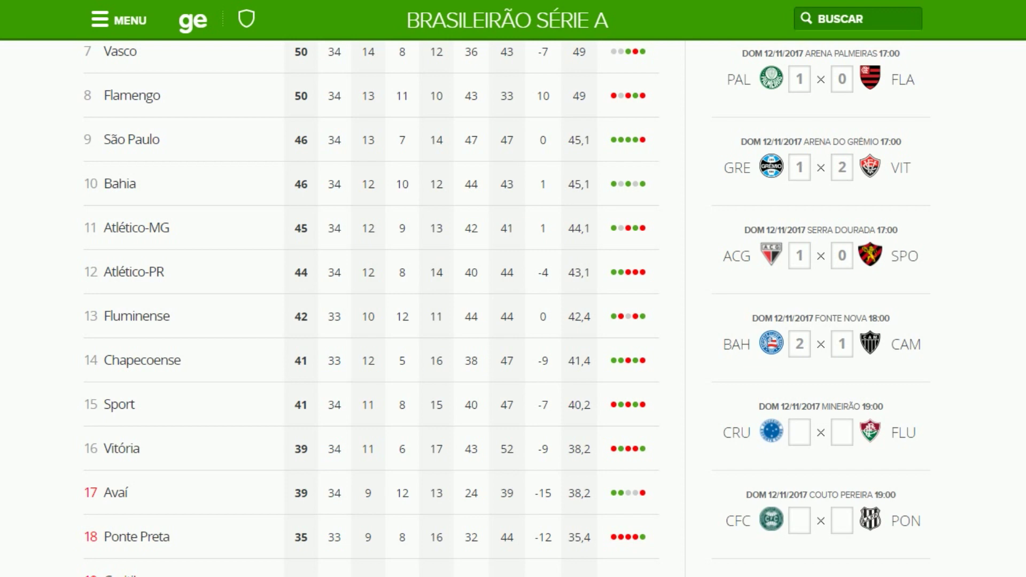
text(1)
text(0)
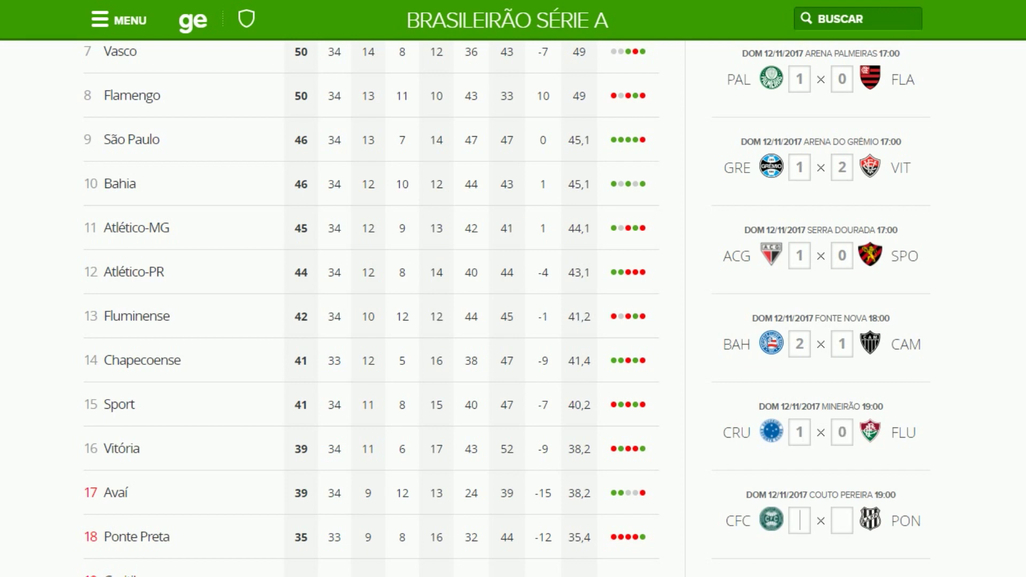
Complete round 34 with the scores CFC 2 x 1 PON and CHA 2 x 2 SAN.
scroll(513, 288, down, 5)
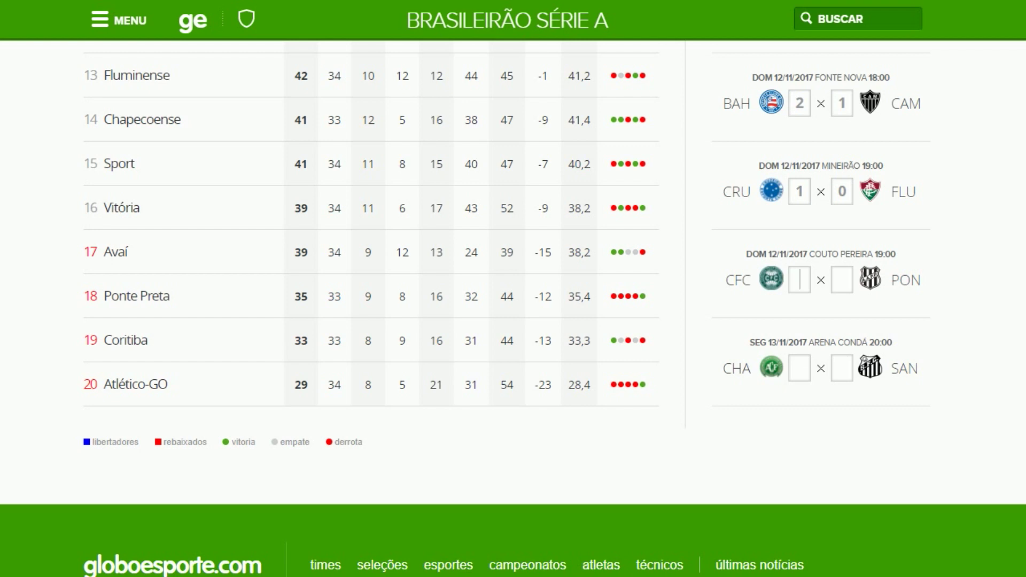
text(2)
key(Tab)
text(1)
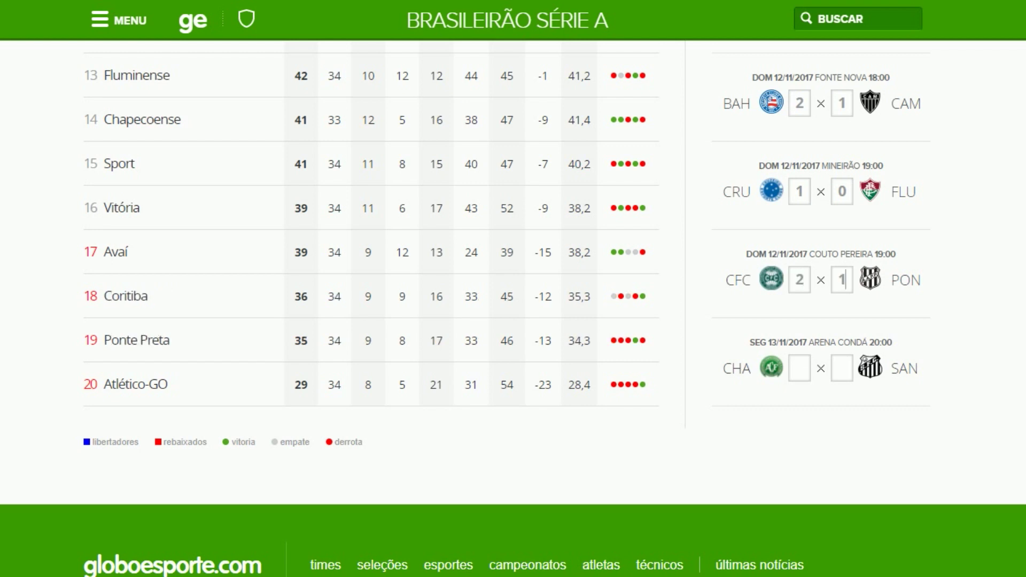
key(Tab)
scroll(513, 289, up, 1)
scroll(513, 308, up, 1)
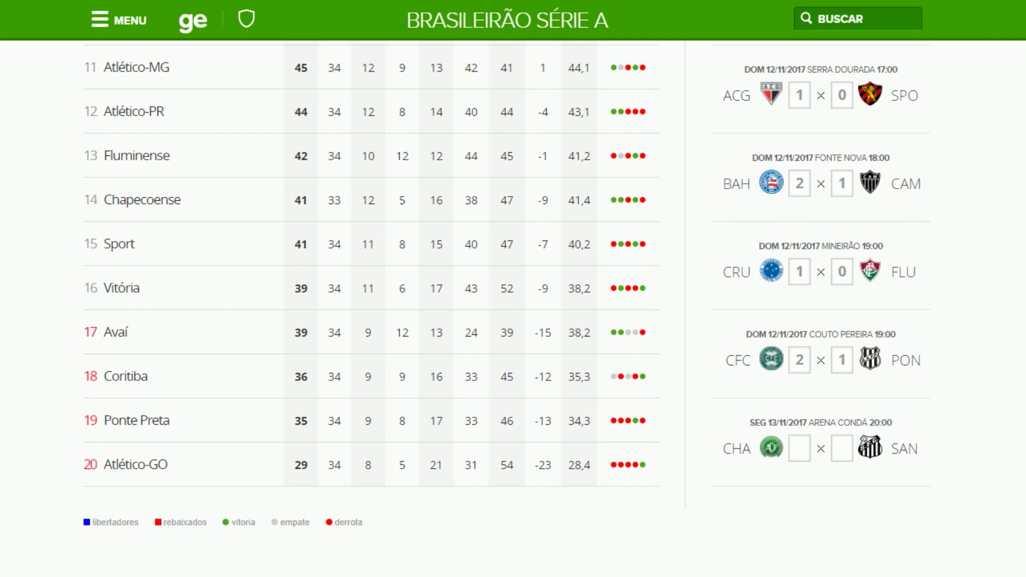
text(22)
scroll(915, 299, down, 3)
Advance to round 35 and enter the scores PON 2 x 1 CAP and GRE 1 x 0 SAO.
scroll(914, 300, up, 15)
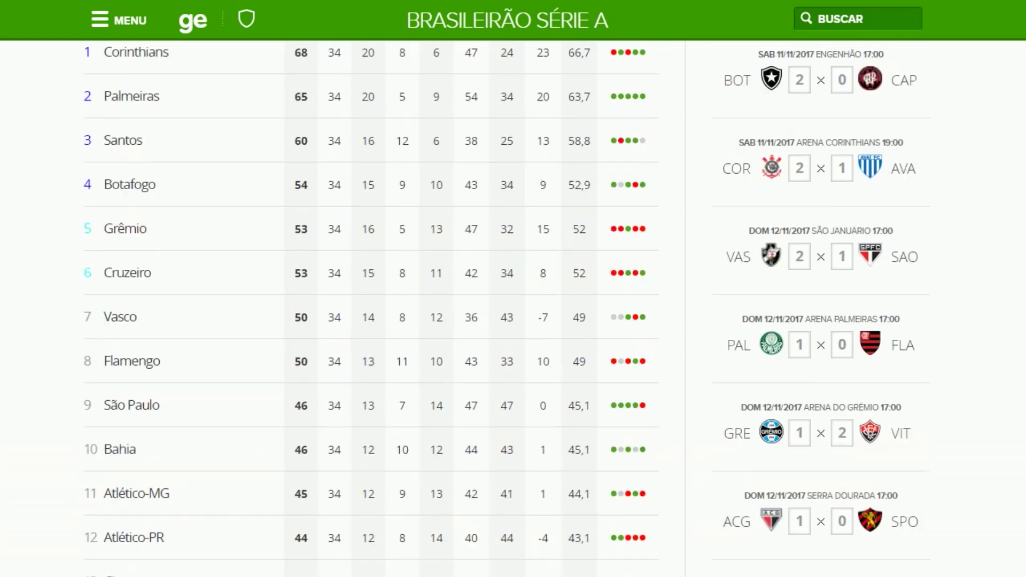
click(926, 310)
scroll(927, 224, down, 3)
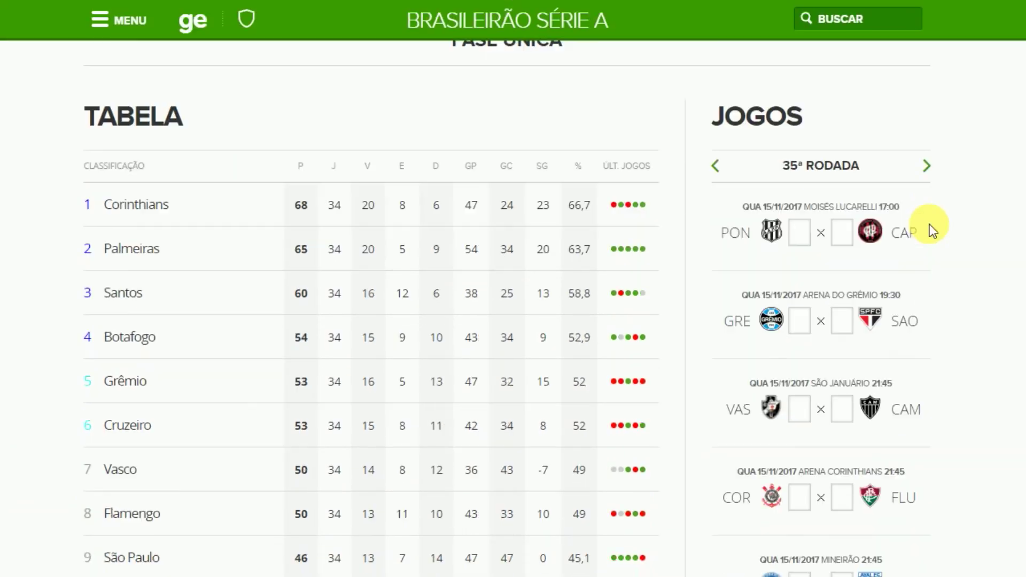
click(797, 218)
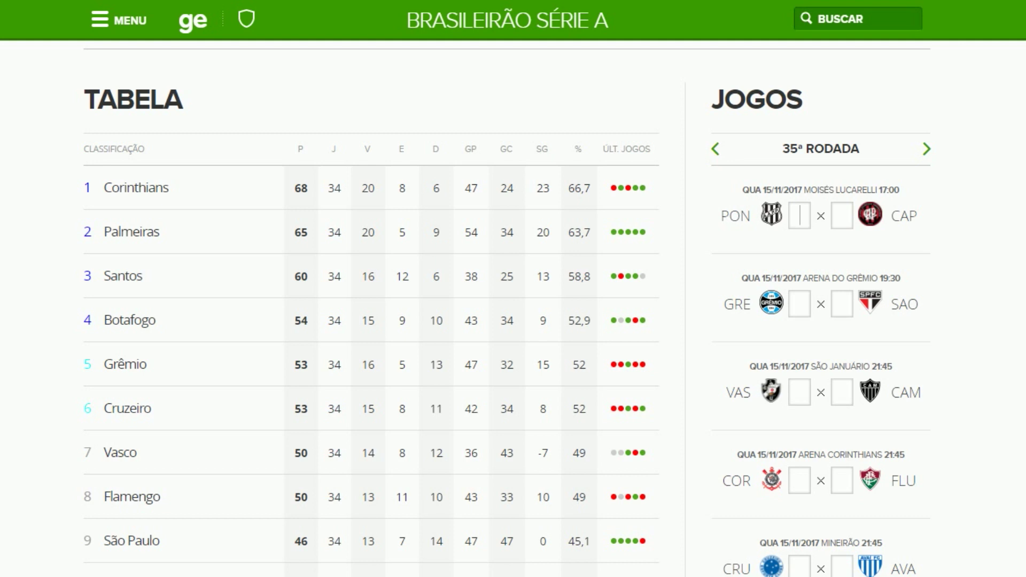
text(2)
text(1)
text(1)
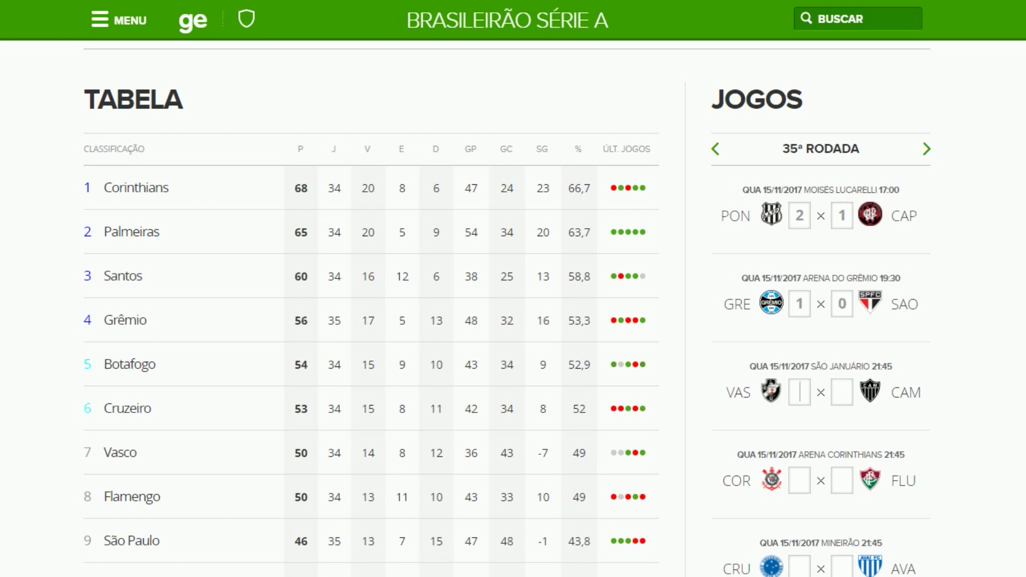
Enter the round 35 scores VAS 1 x 1 CAM, COR 2 x 1 FLU and CRU 3 x 1 AVA.
text(01)
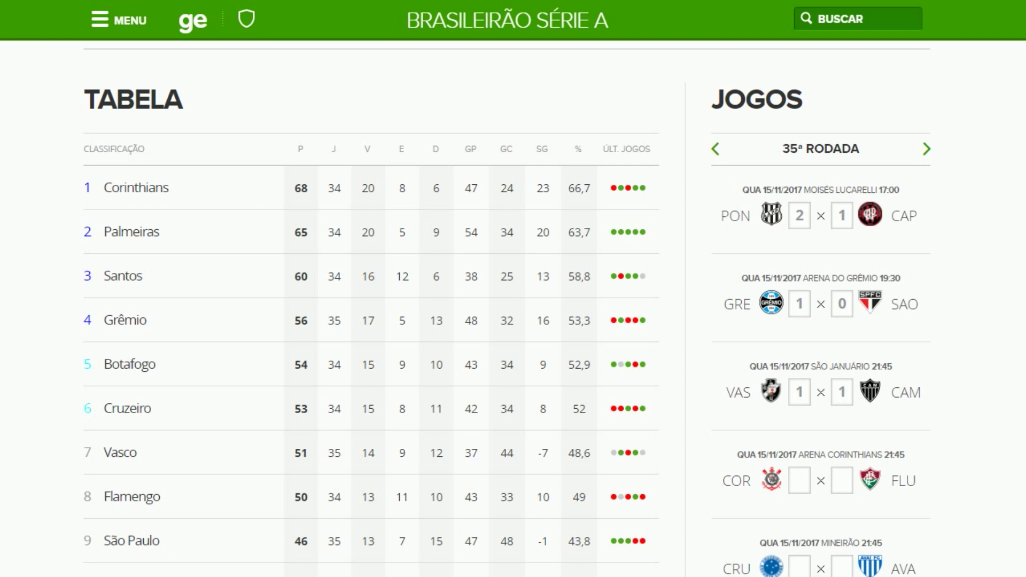
text(121)
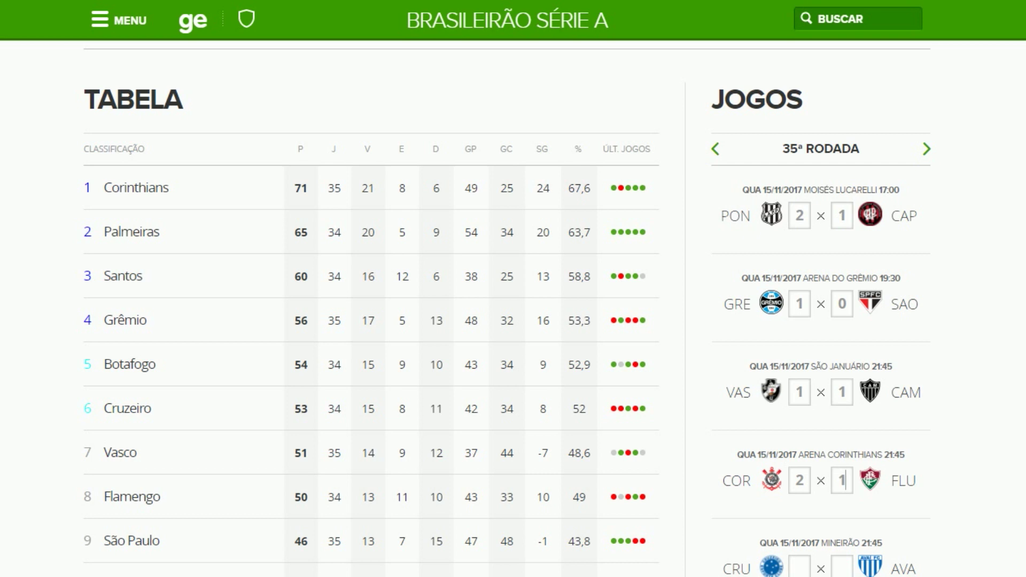
scroll(506, 308, down, 6)
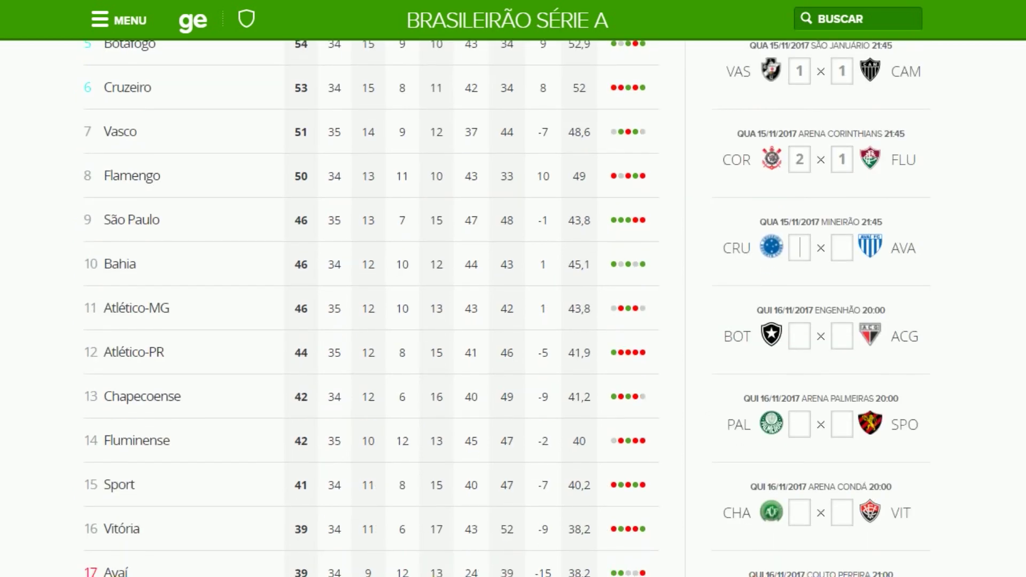
text(3)
text(1)
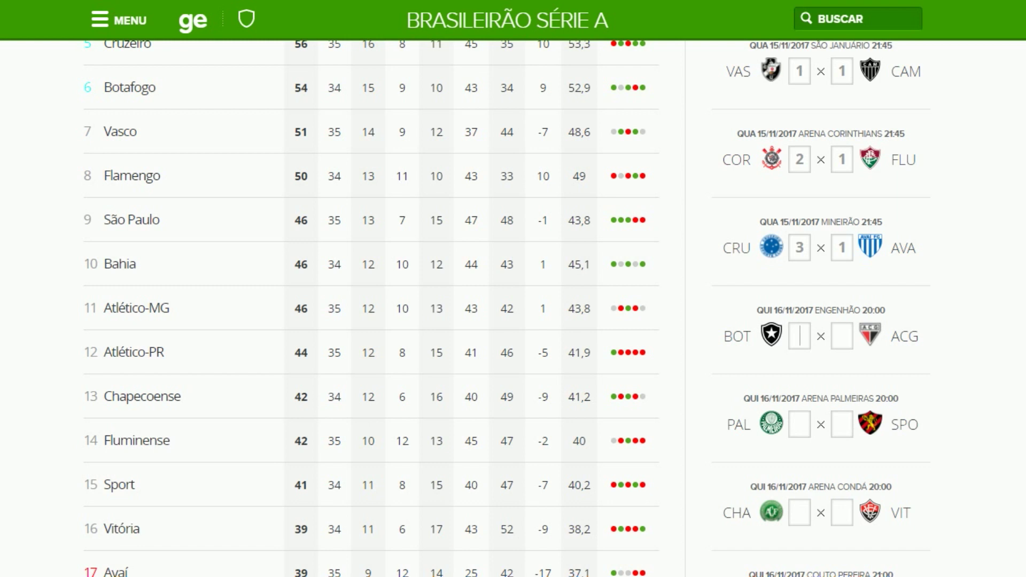
Fill in the round 35 scores BOT 2 x 0 ACG, PAL 2 x 1 SPO and CHA 1 x 2 VIT.
text(20)
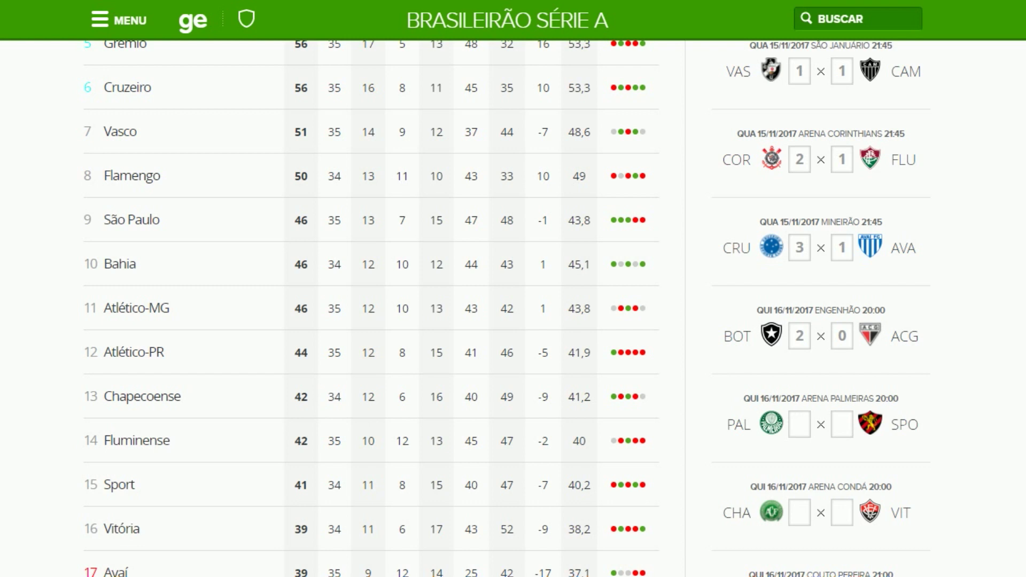
text(21)
scroll(506, 308, down, 1)
scroll(507, 310, down, 3)
scroll(506, 310, down, 2)
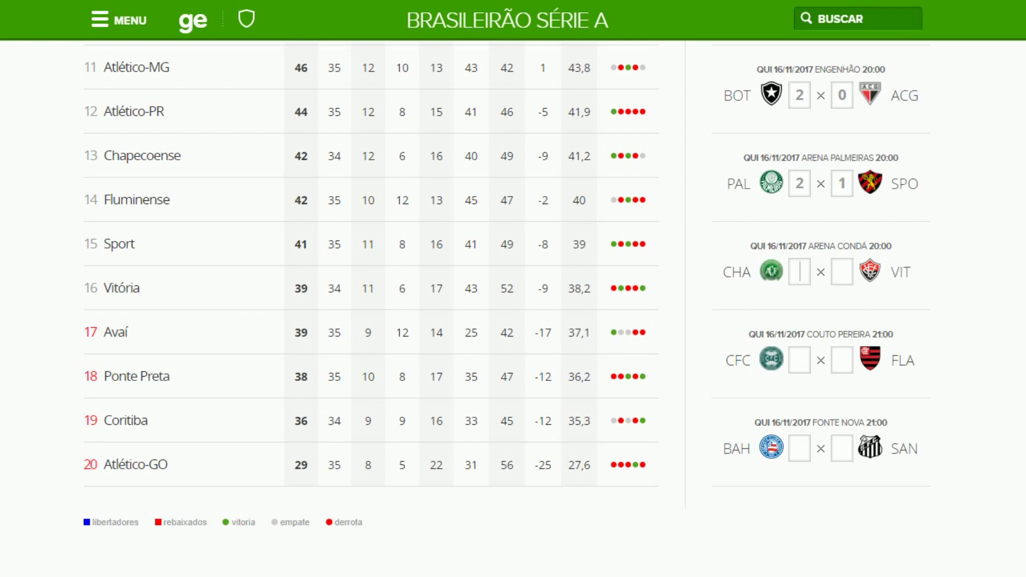
text(1)
key(Tab)
text(2)
key(Tab)
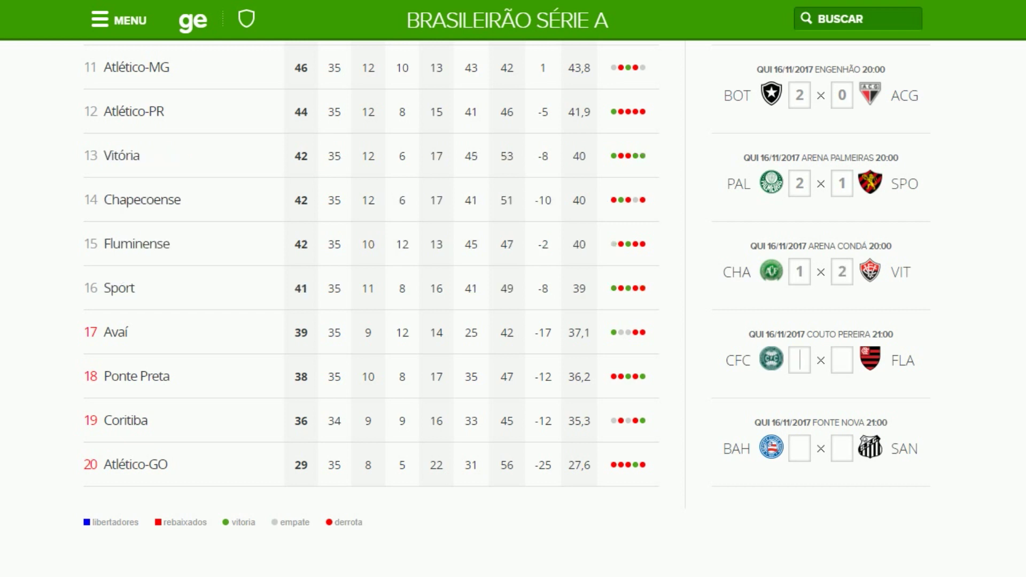
Complete round 35 with the scores CFC 2 x 1 FLA and BAH 1 x 0 SAN.
text(2)
key(Tab)
text(1)
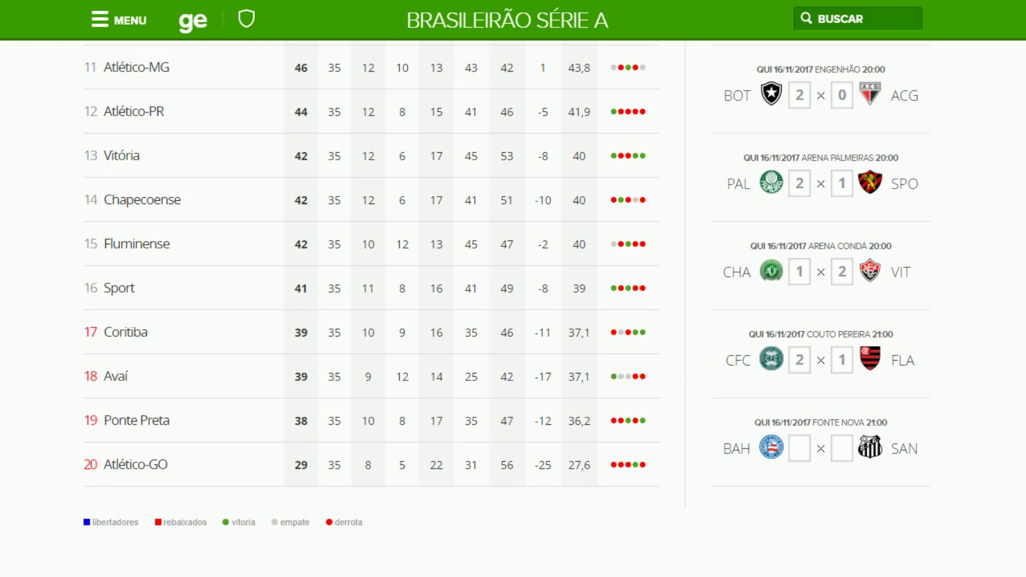
text(1)
key(Tab)
text(0)
key(Tab)
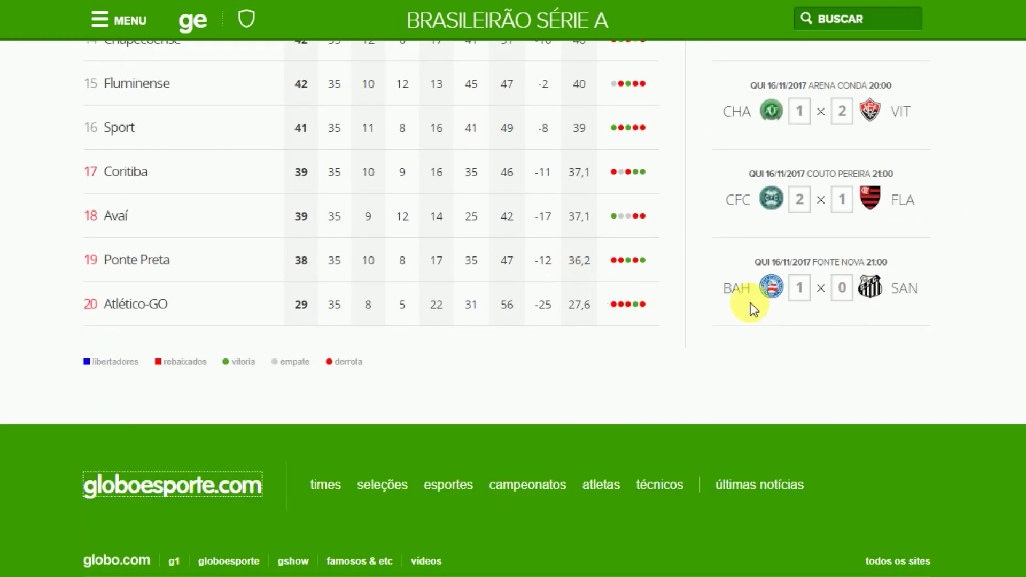
Advance to round 36 and enter the scores FLU 1 x 0 PON and FLA 2 x 1 COR.
scroll(751, 305, up, 10)
scroll(879, 311, up, 3)
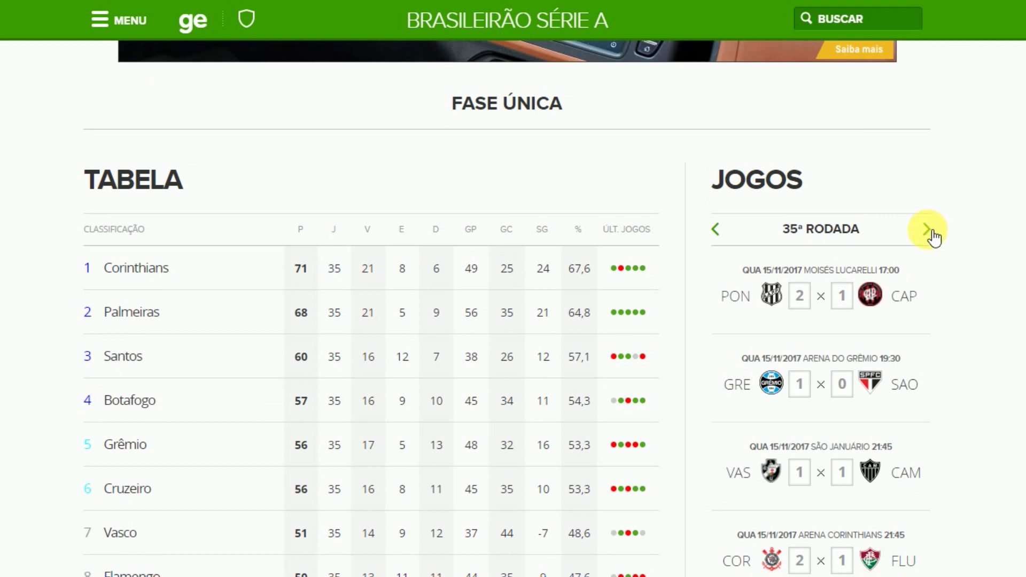
click(929, 230)
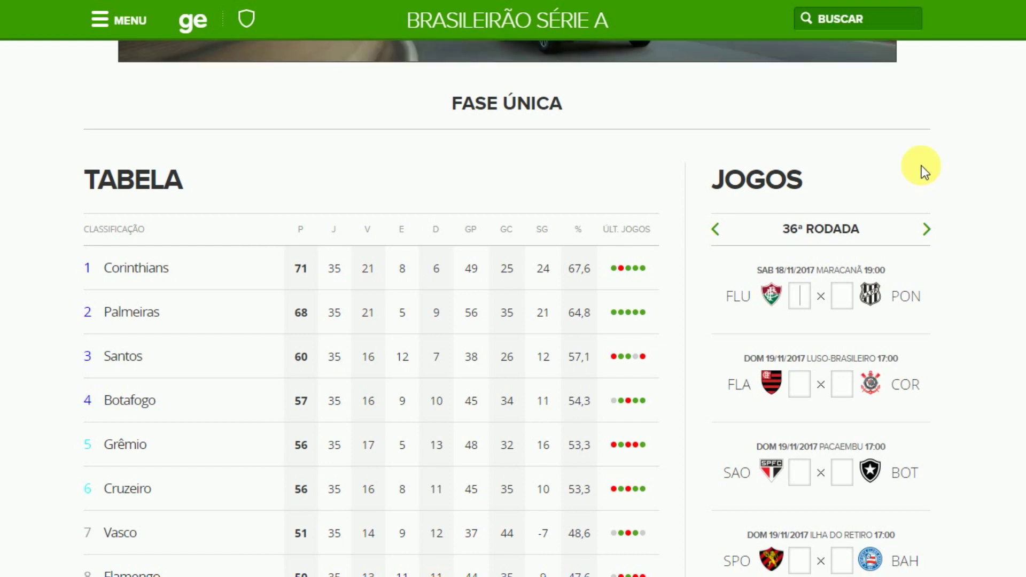
scroll(953, 155, down, 1)
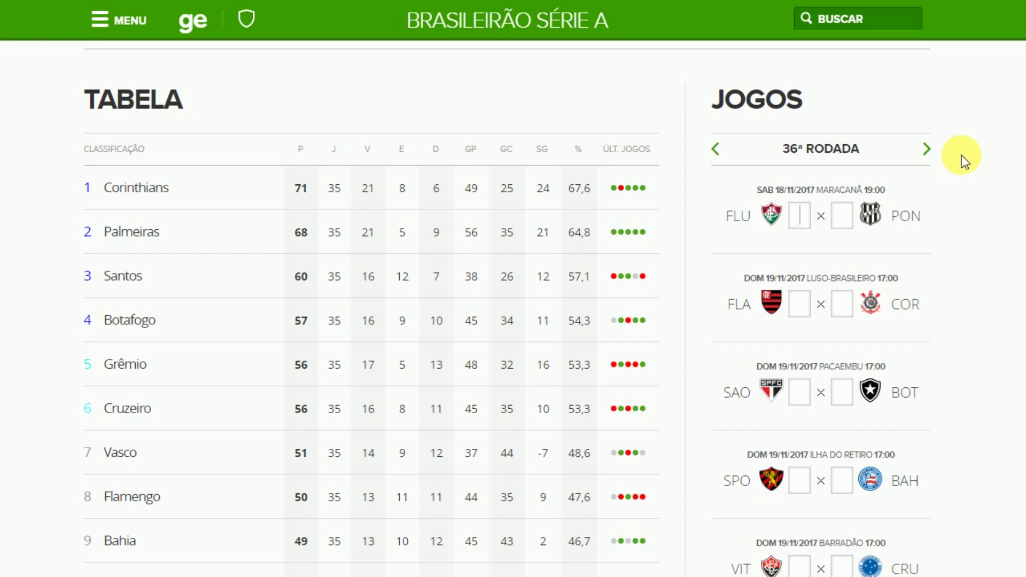
text(1 × 0)
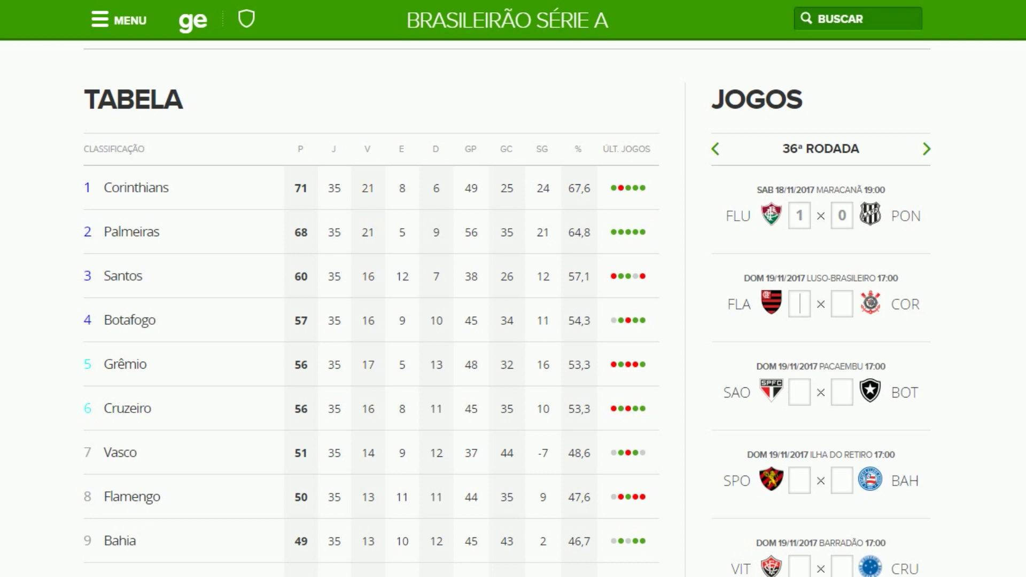
text(21)
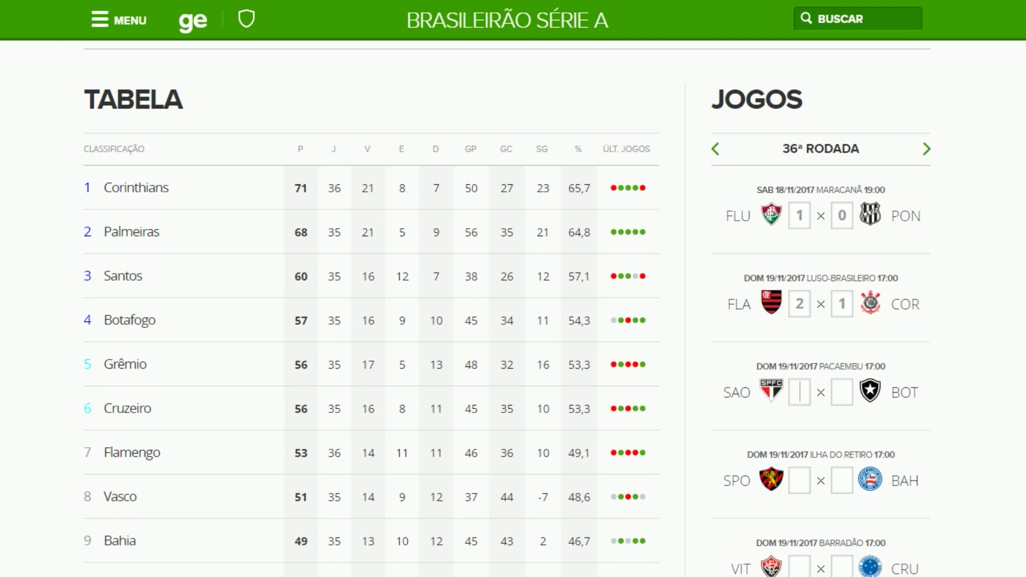
Enter the round 36 scores SAO 1 x 1 BOT and SPO 2 x 1 BAH.
text(1)
click(842, 392)
text(1)
click(799, 479)
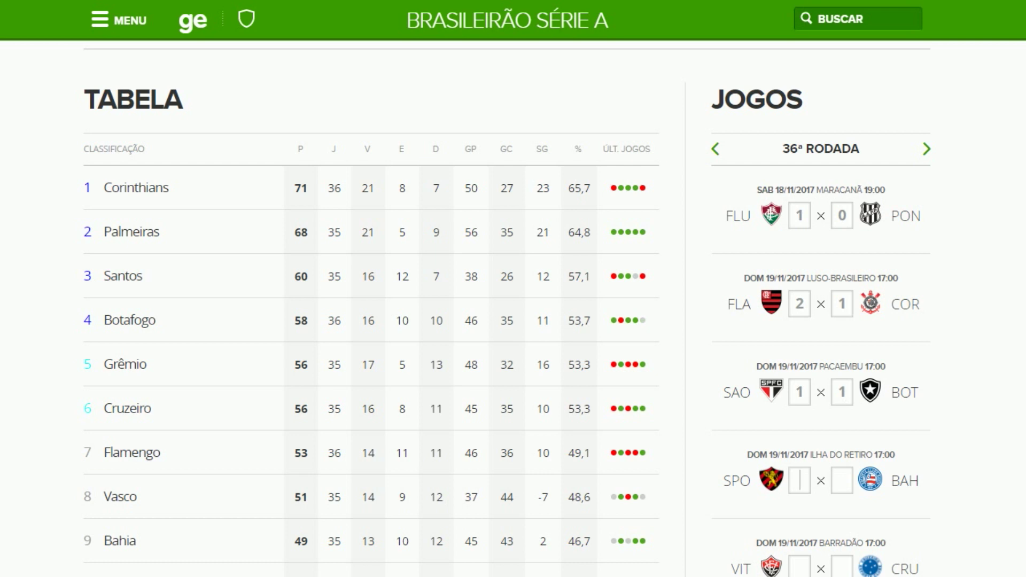
text(2)
click(842, 480)
text(1)
key(Tab)
Fill in the round 36 scores VIT 3 x 3 CRU and ACG 0 x 1 CHA.
scroll(508, 309, down, 6)
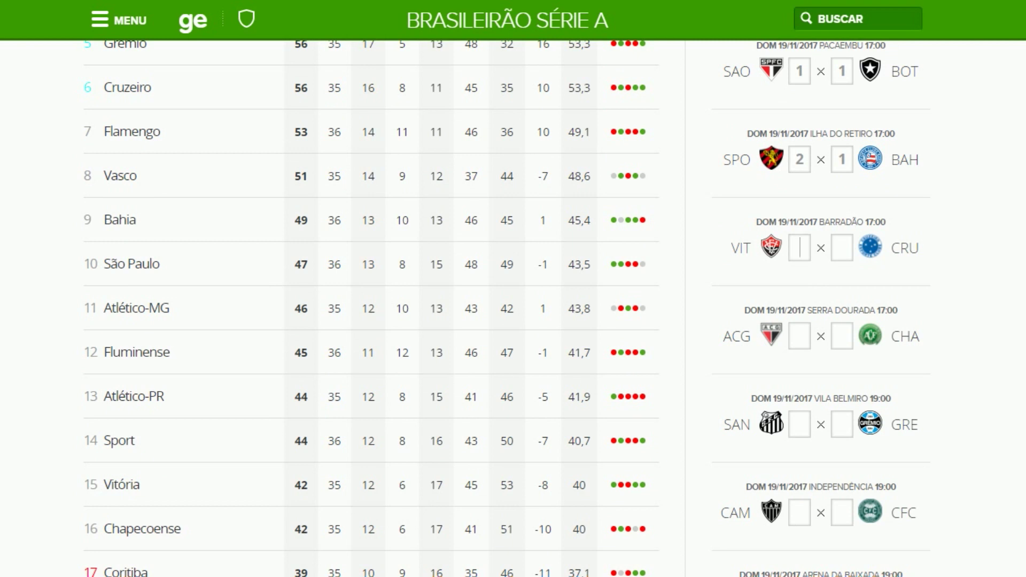
text(3)
key(Tab)
text(3)
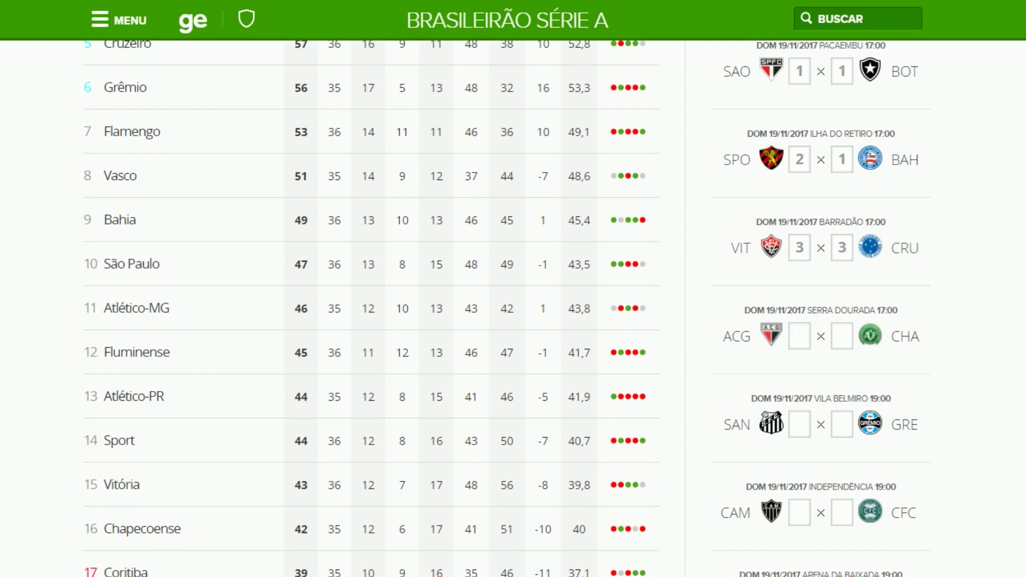
text(0)
key(Tab)
text(1)
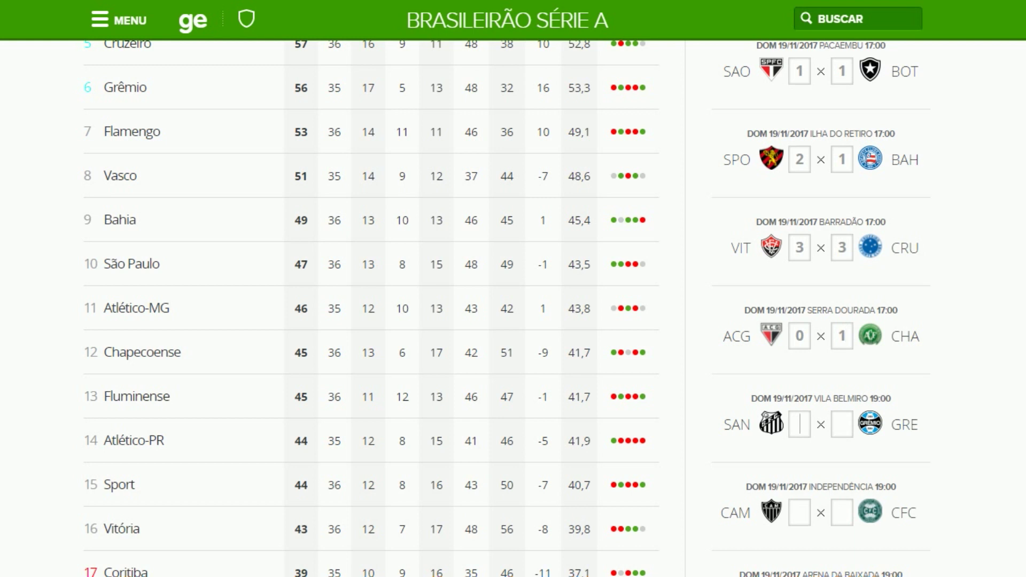
Enter the round 36 scores SAN 1 x 2 GRE and CAM 1 x 2 CFC.
text(1)
key(Tab)
text(2)
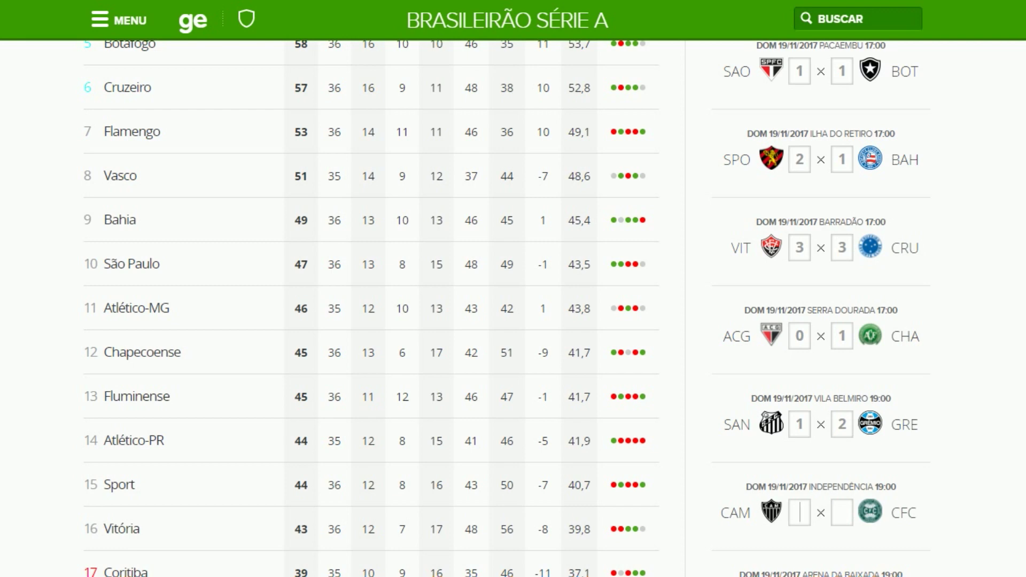
scroll(931, 185, down, 5)
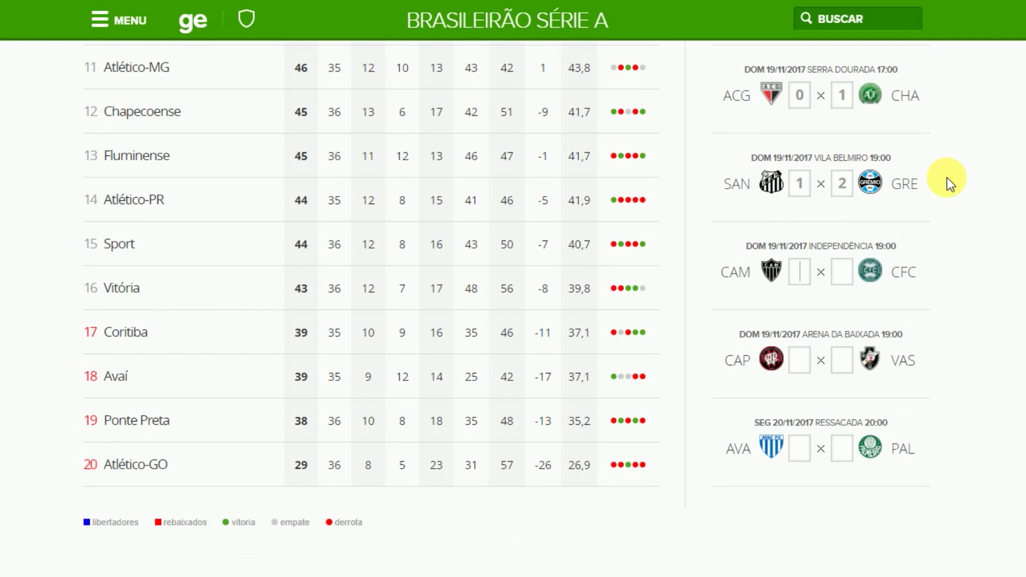
text(12)
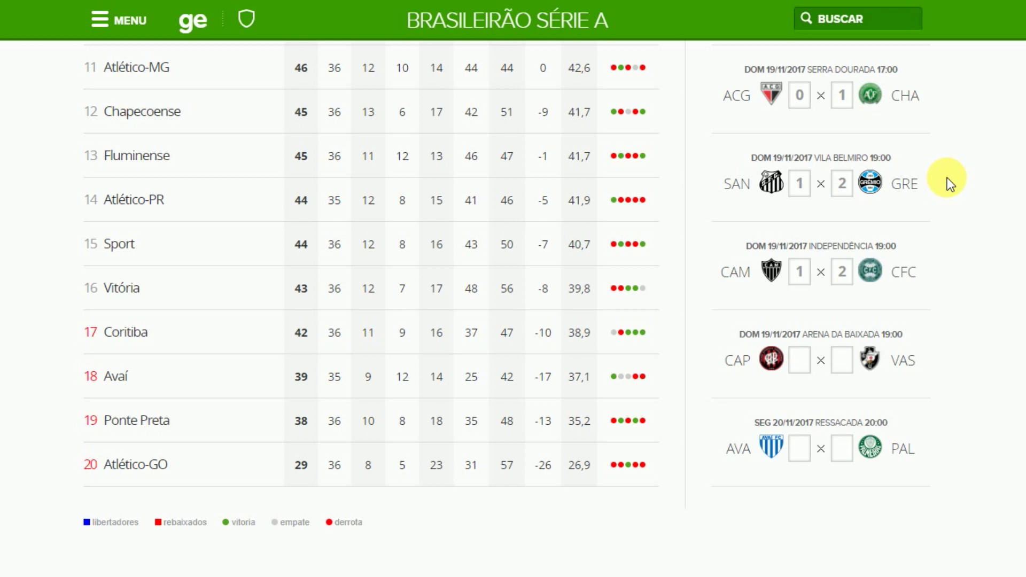
Enter the round 36 scores CAP 2 x 1 VAS and AVA 1 x 0 PAL.
text(21)
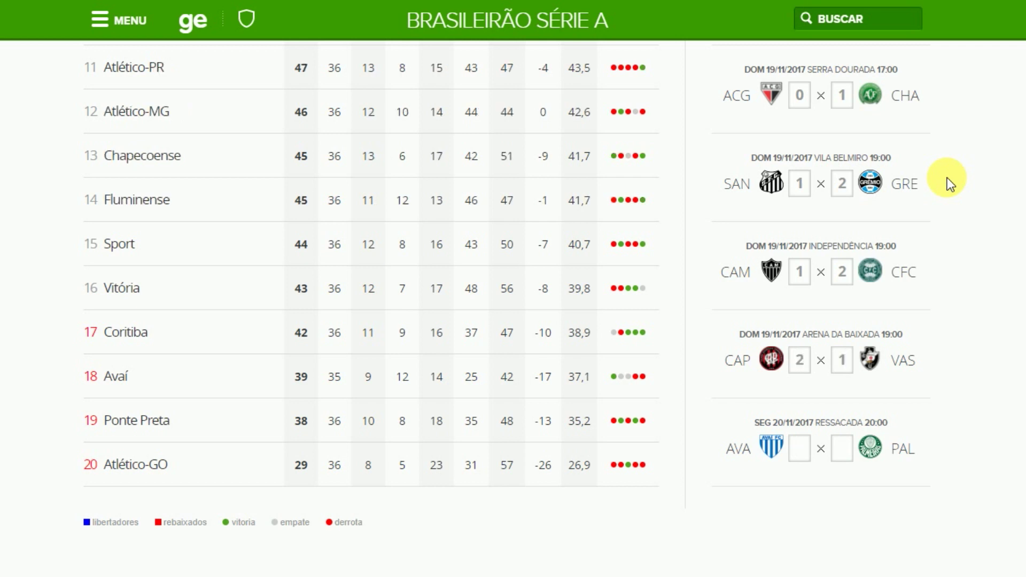
text(10)
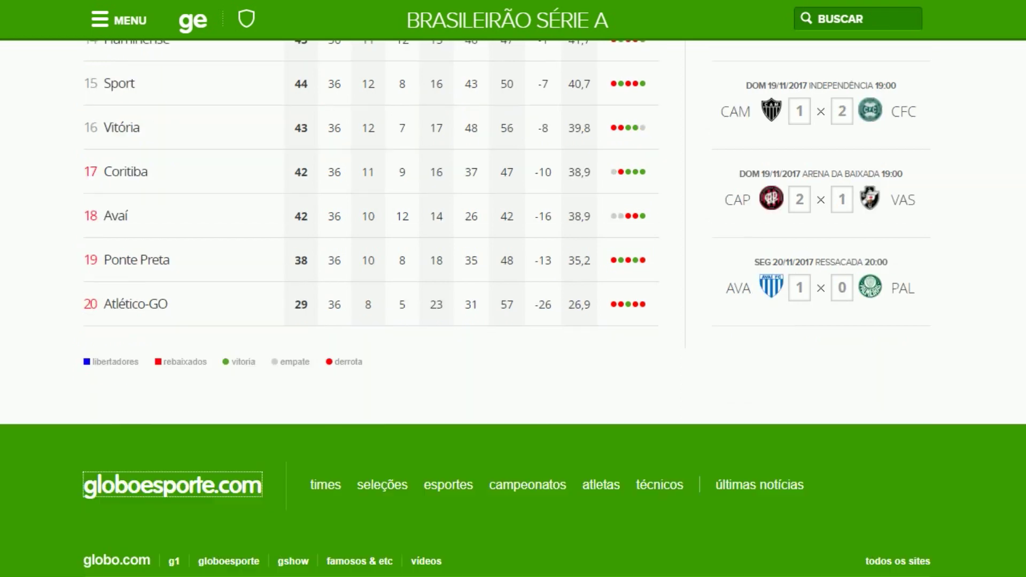
Advance to round 37 and enter the scores FLU 1 x 0 SPO and FLA 2 x 0 SAN.
scroll(842, 291, up, 15)
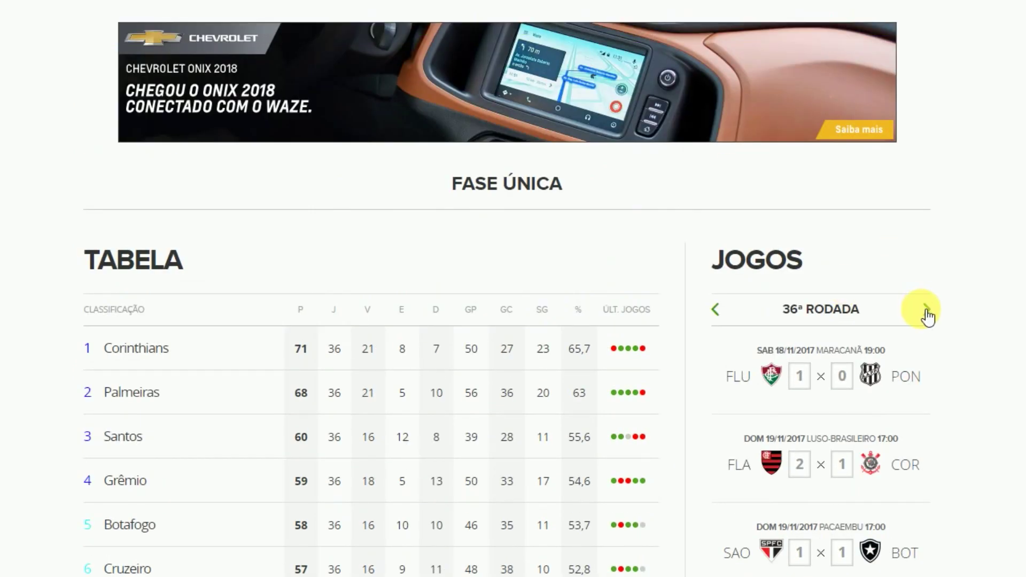
click(927, 312)
scroll(911, 252, down, 2)
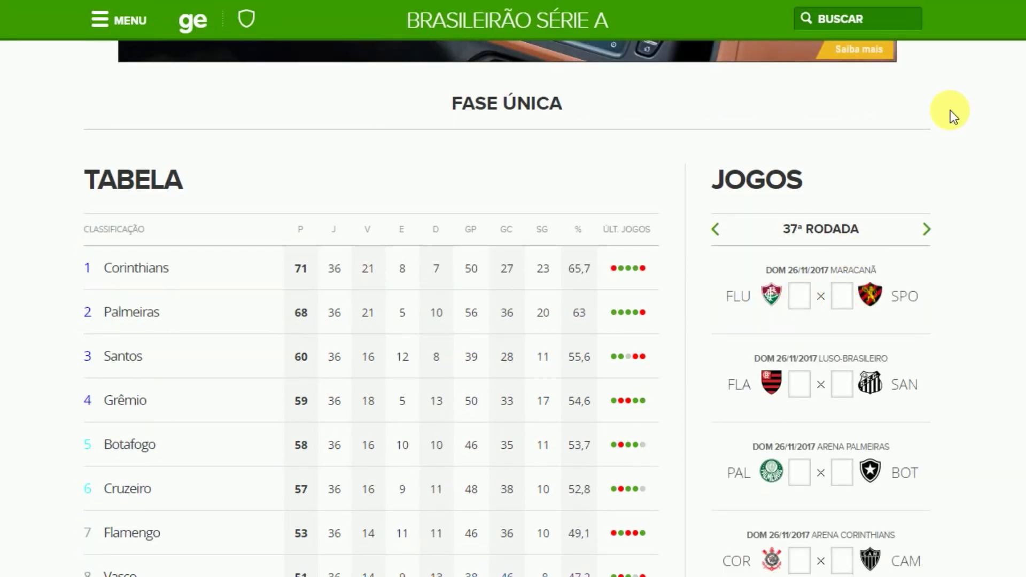
text(10)
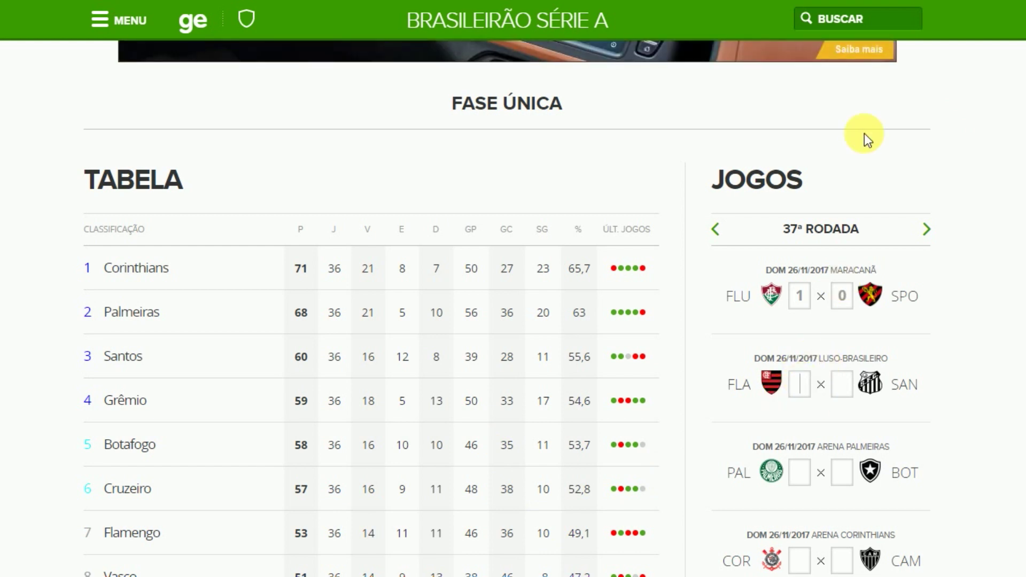
text(2)
key(Tab)
text(0)
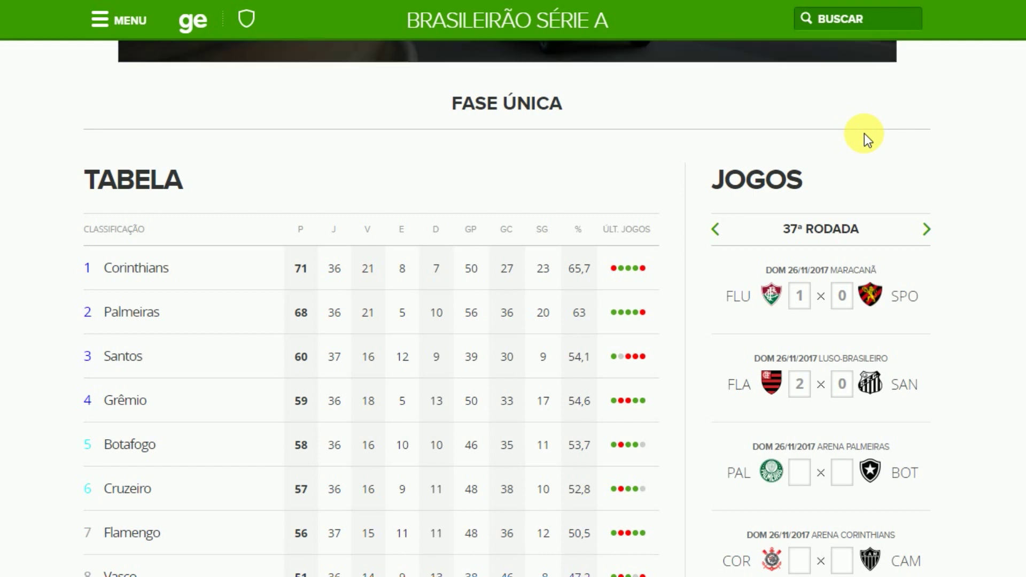
Enter the round 37 scores PAL 3 x 0 BOT and COR 1 x 0 CAM.
text(3)
key(Tab)
text(0)
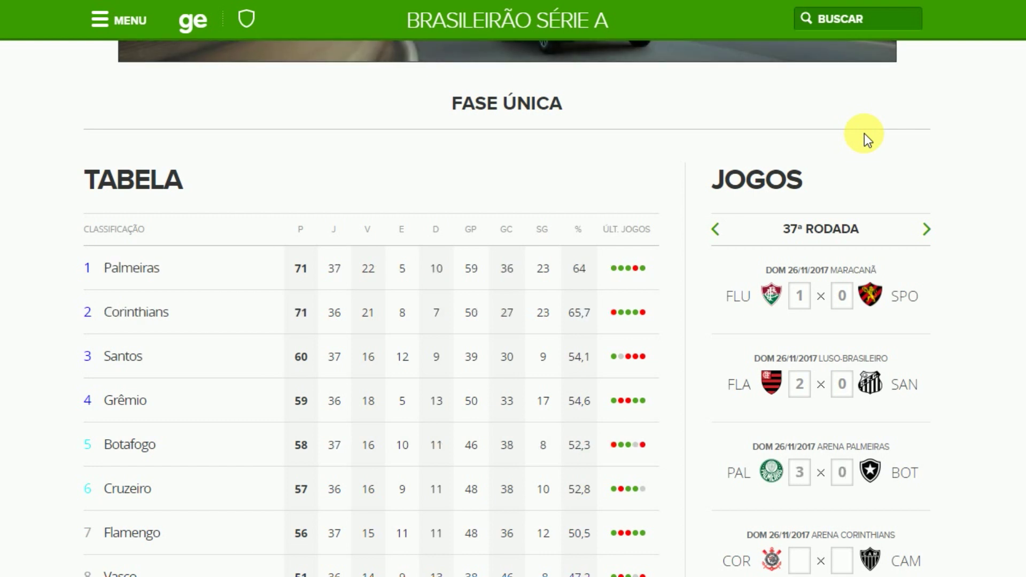
scroll(865, 106, down, 5)
key(Tab)
text(1)
key(Tab)
text(0)
key(Tab)
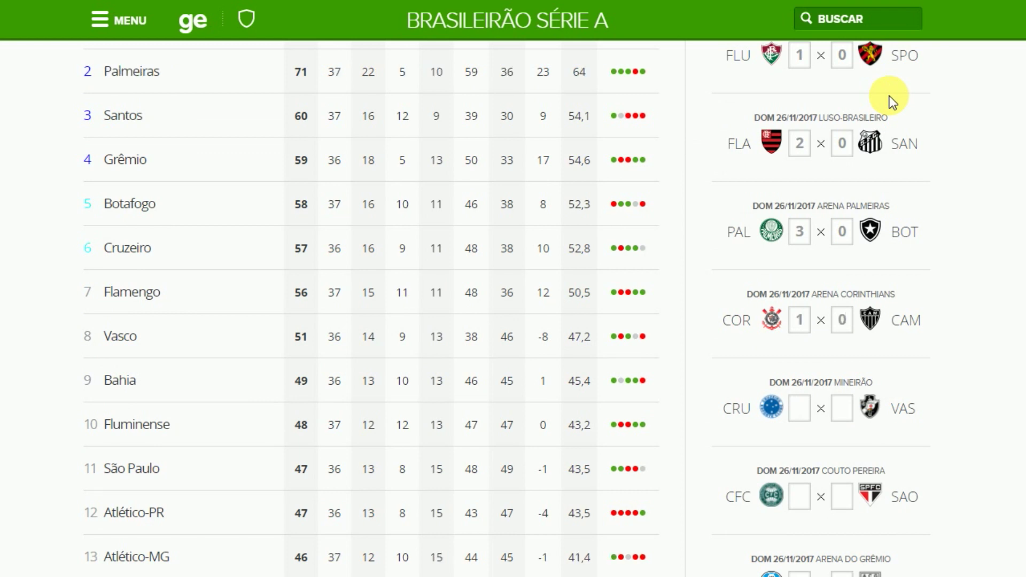
Fill in the round 37 scores CRU 2 x 1 VAS and CFC 1 x 1 SAO.
text(2)
key(Tab)
text(1)
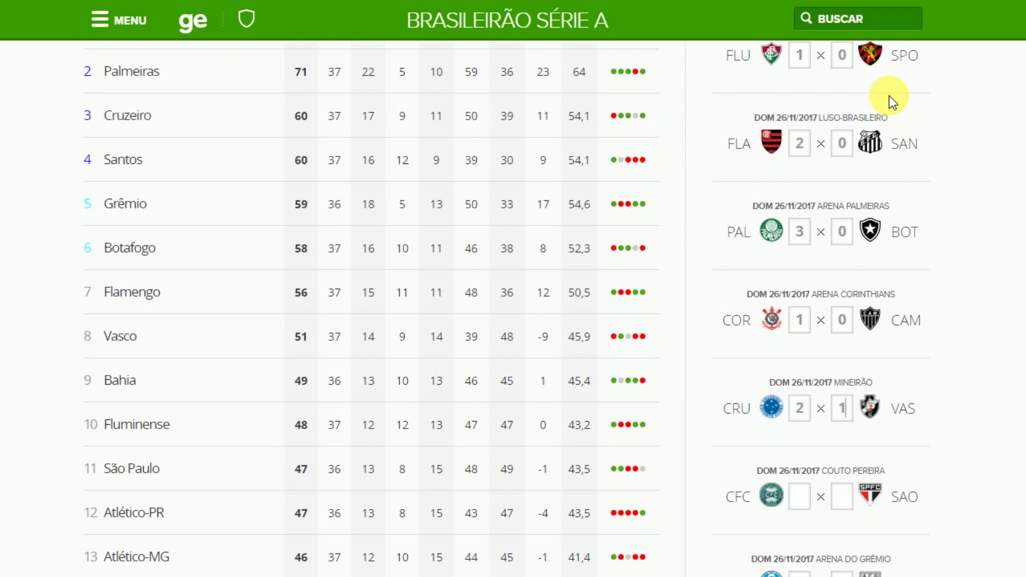
key(Tab)
text(1)
key(Tab)
text(1)
Enter the round 37 scores GRE 4 x 0 ACG and BAH 1 x 1 CHA.
scroll(889, 95, down, 8)
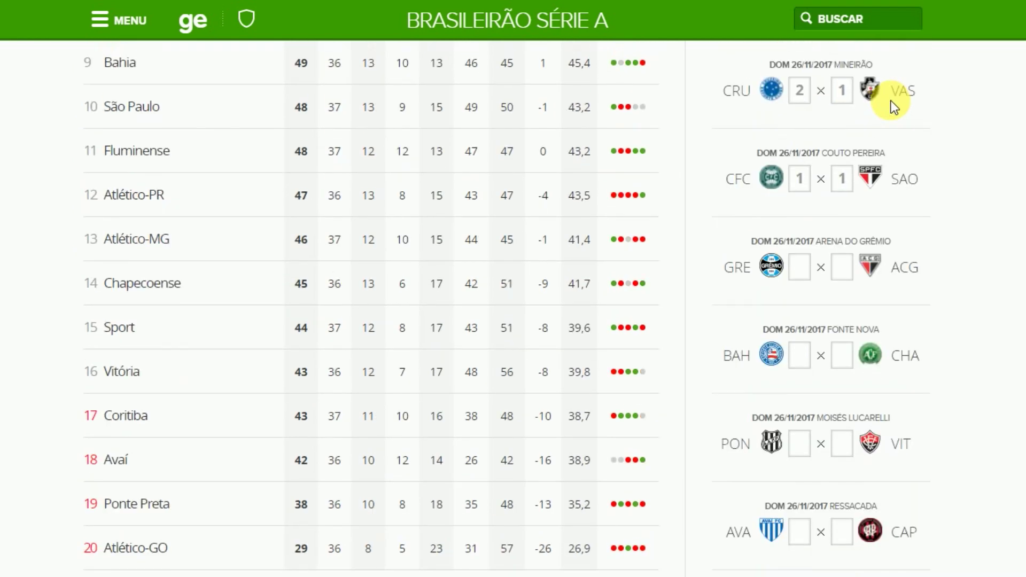
key(Tab)
text(4)
key(Tab)
text(0)
key(Tab)
scroll(951, 165, down, 2)
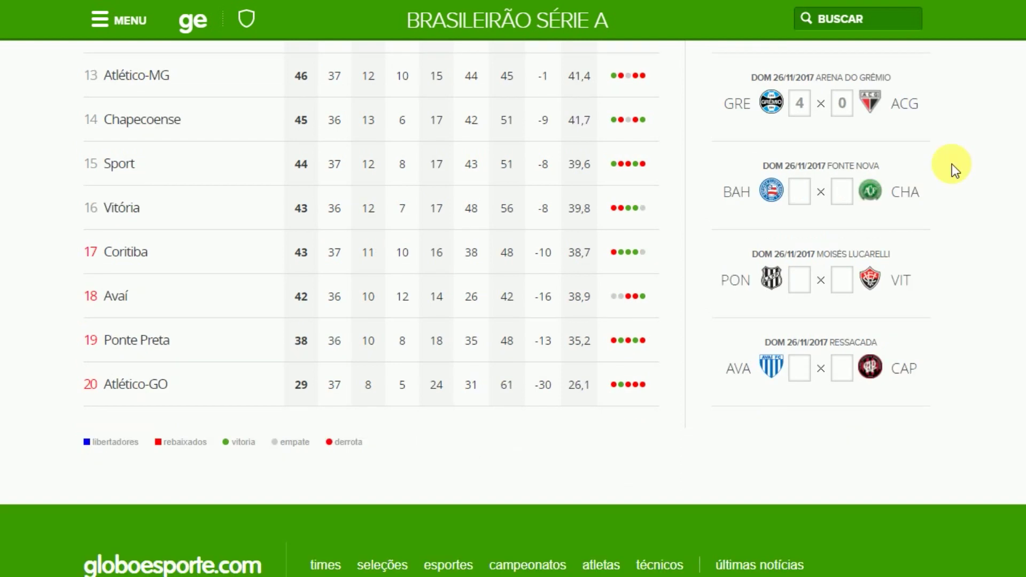
text(1)
key(Tab)
text(1)
key(Tab)
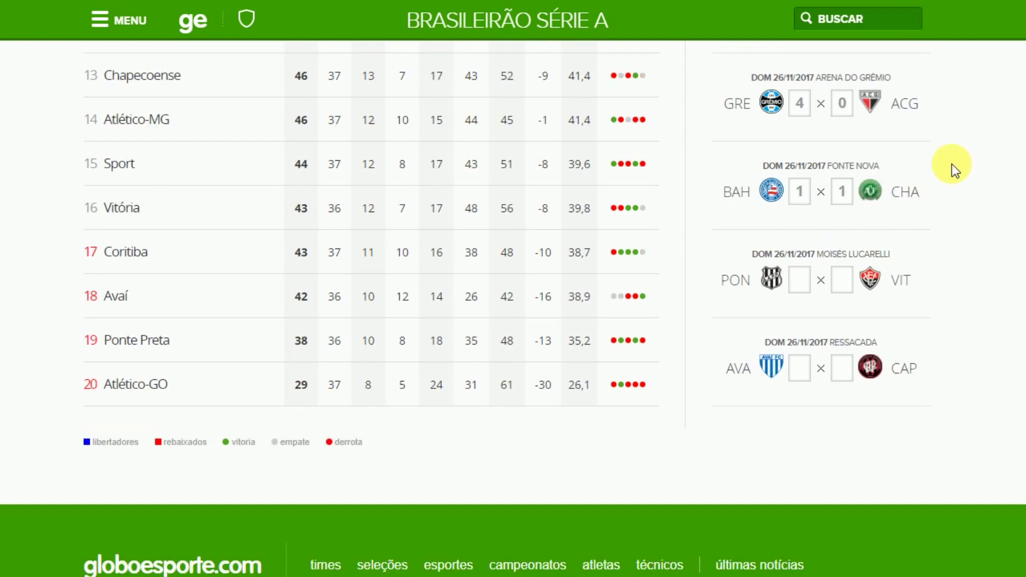
Fill in the last round 37 scores, PON 2 x 1 VIT and AVA 1 x 0 CAP.
text(2)
key(Tab)
text(1)
key(Tab)
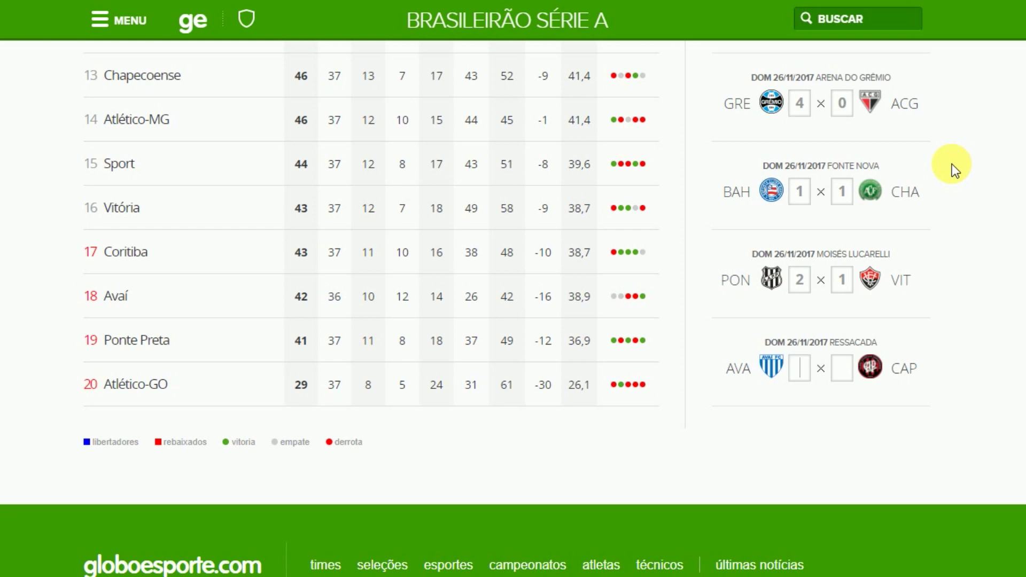
text(1)
key(Tab)
text(0)
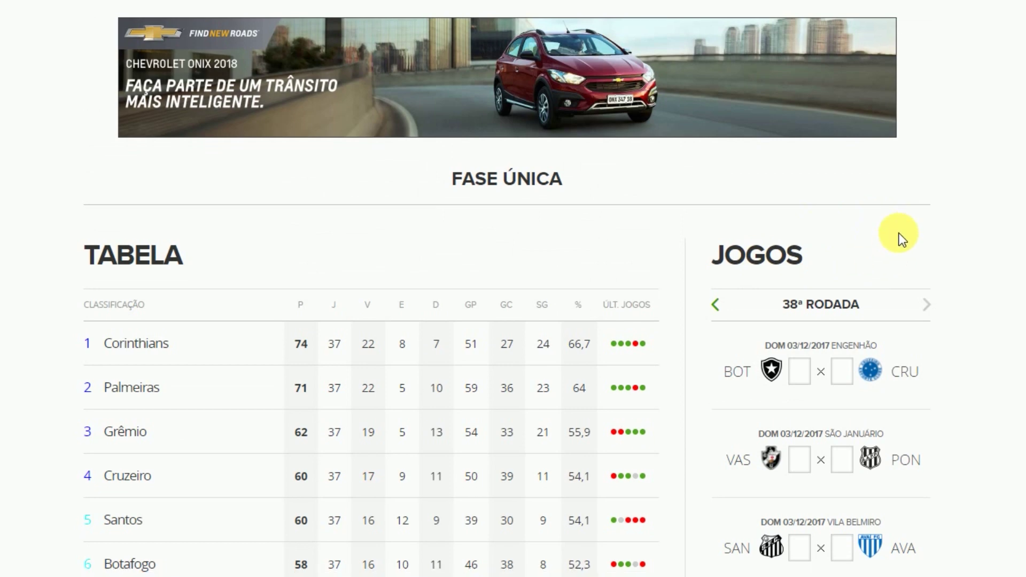
Look over the round 38 fixtures and enter the scores BOT 1 x 0 CRU and VAS 1 x 2 PON.
scroll(961, 192, down, 3)
scroll(953, 153, down, 2)
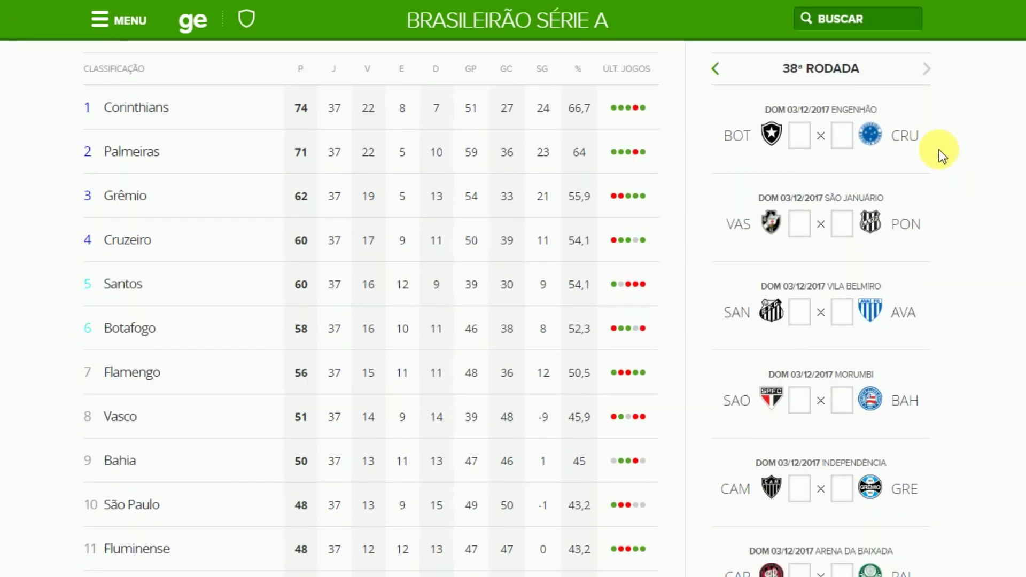
scroll(933, 155, down, 8)
scroll(937, 163, up, 10)
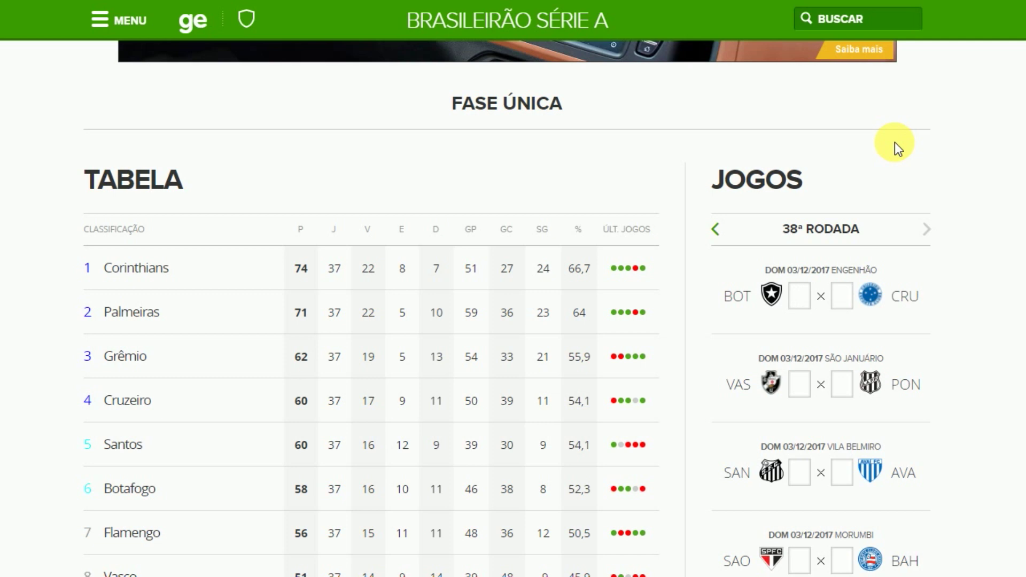
text(1)
key(Tab)
text(0)
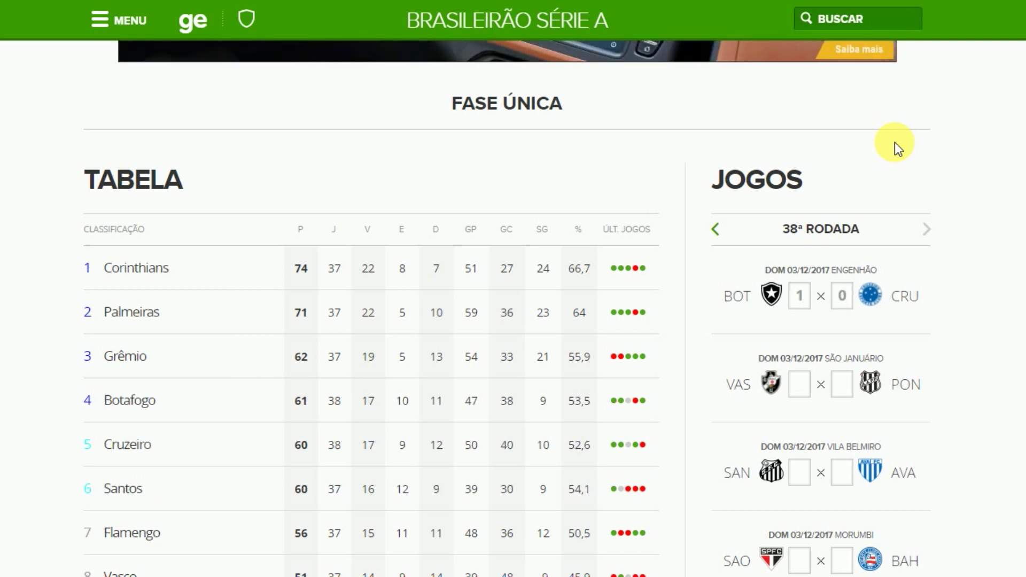
key(Tab)
text(1)
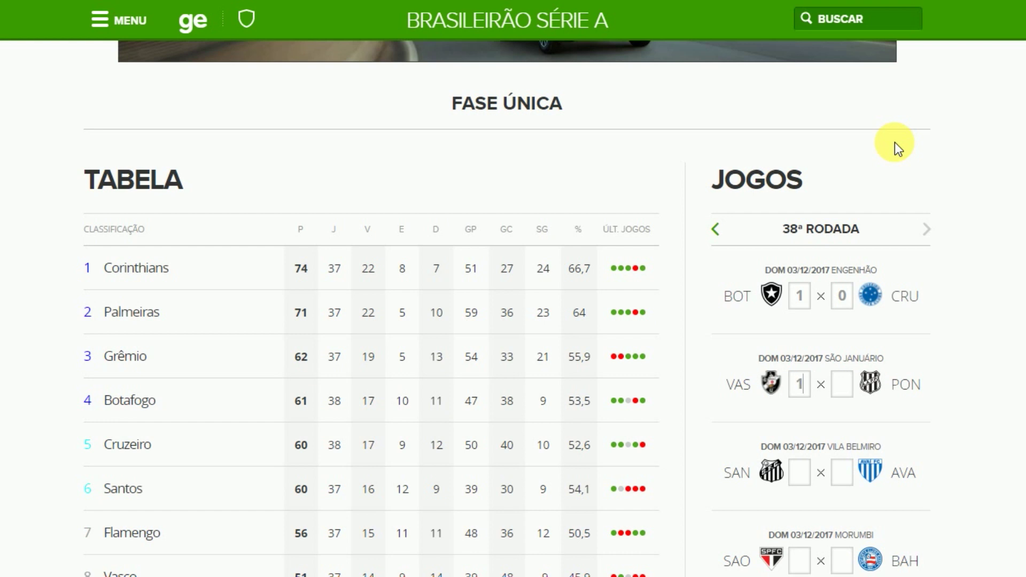
key(Tab)
text(2)
key(Tab)
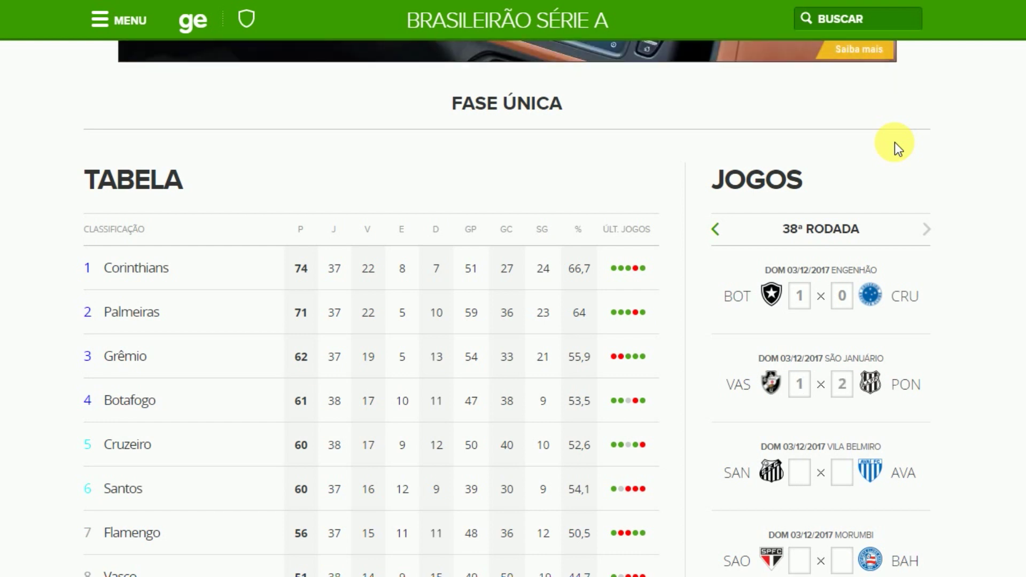
Enter the round 38 scores SAN 1 x 0 AVA and SAO 2 x 1 BAH.
scroll(941, 132, down, 3)
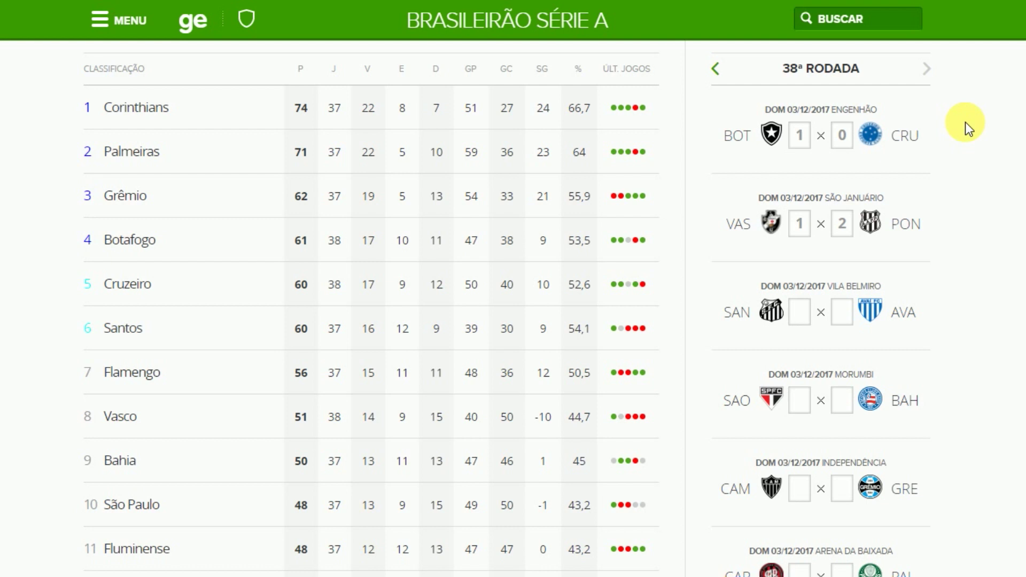
text(1)
text(0)
key(Tab)
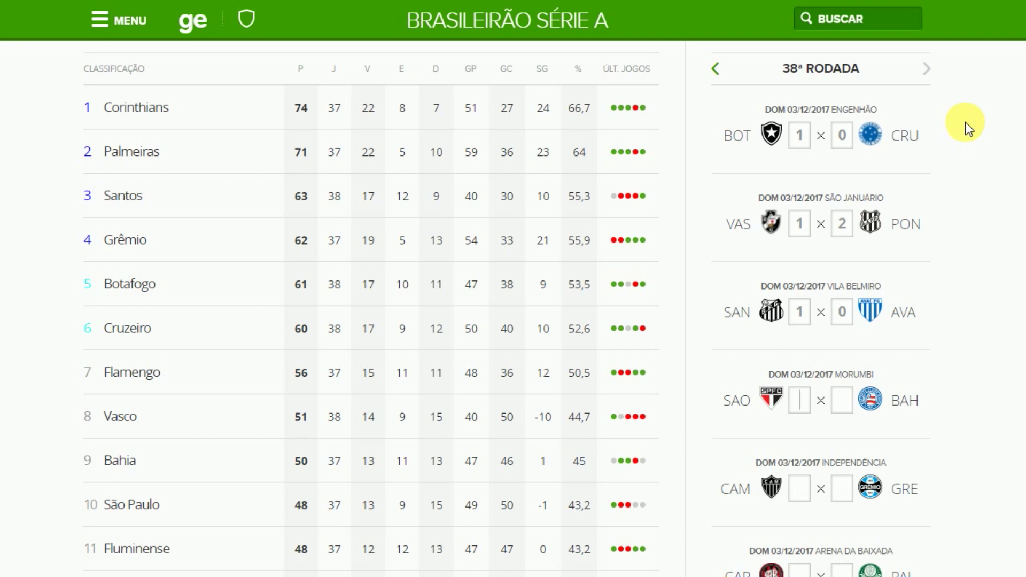
text(2)
key(Tab)
text(1)
key(Tab)
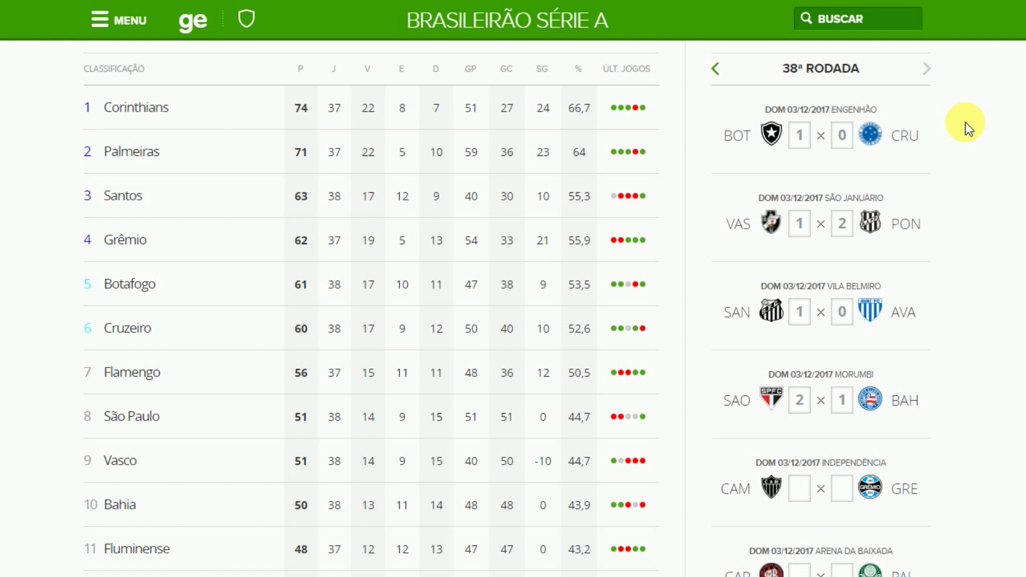
Fill in the round 38 scores CAM 1 x 1 GRE and CAP 0 x 1 PAL.
text(11)
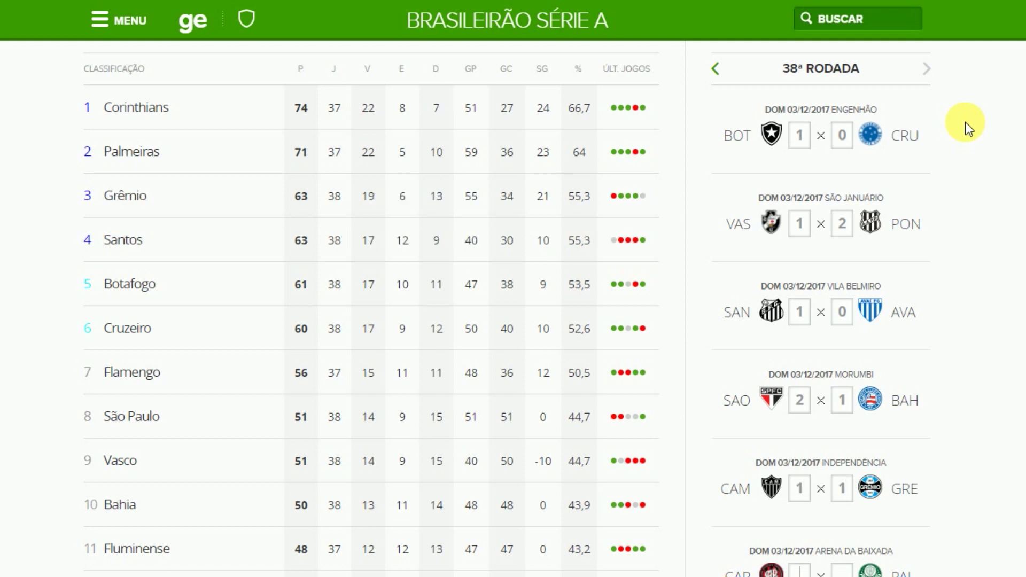
scroll(952, 164, down, 8)
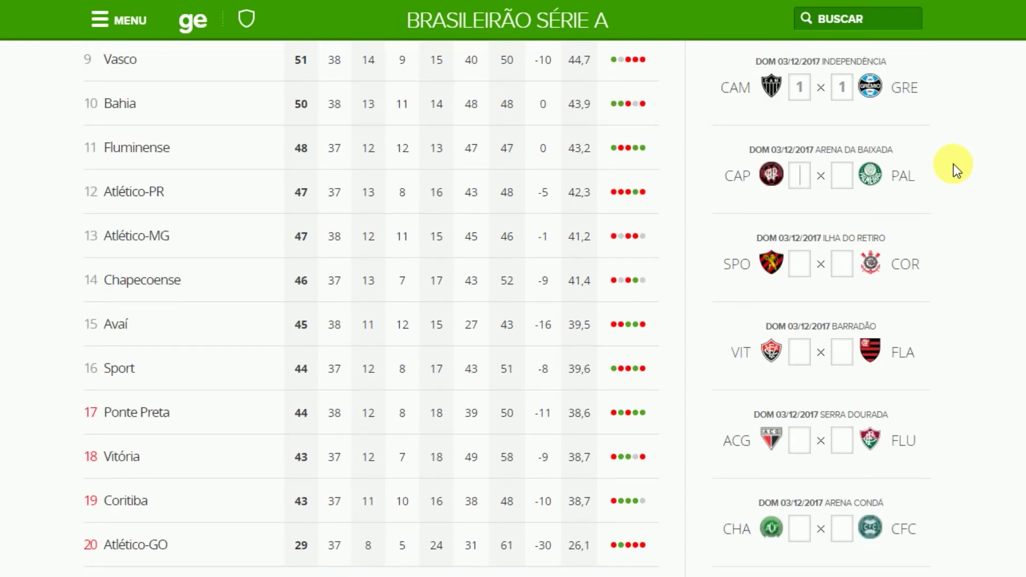
text(0)
key(Tab)
text(1)
key(Tab)
Enter the round 38 scores SPO 1 x 1 COR and VIT 2 x 1 FLA.
text(1)
key(Tab)
text(1)
key(Tab)
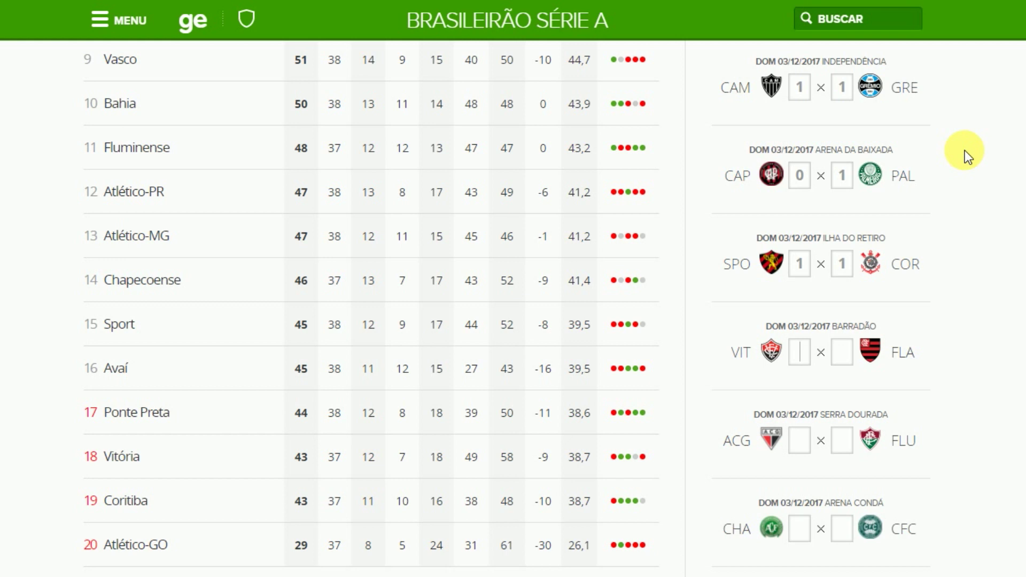
text(21)
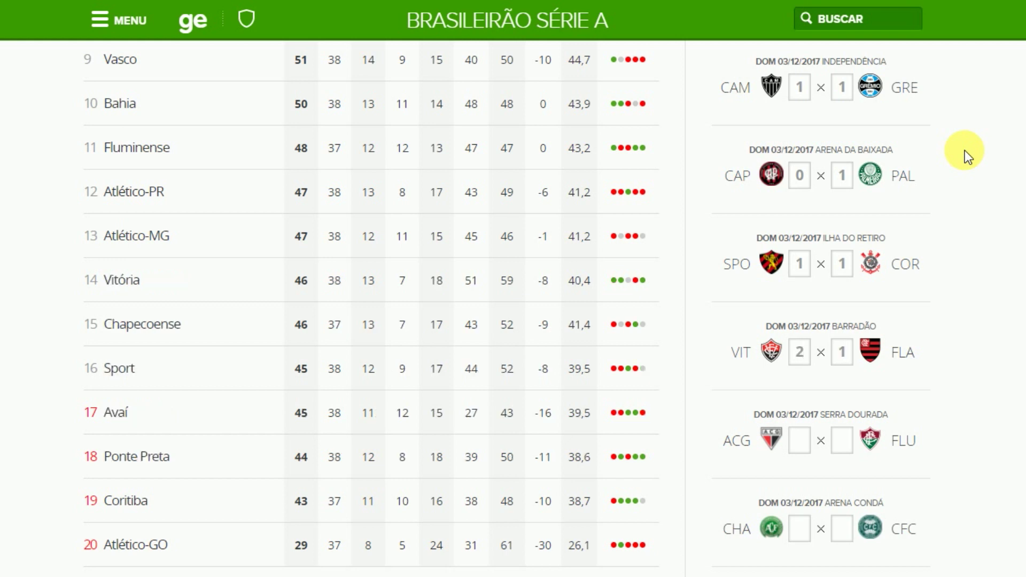
Enter the last round 38 scores, ACG 1 x 1 FLU and CHA 0 x 0 CFC.
key(Tab)
text(11)
key(Tab)
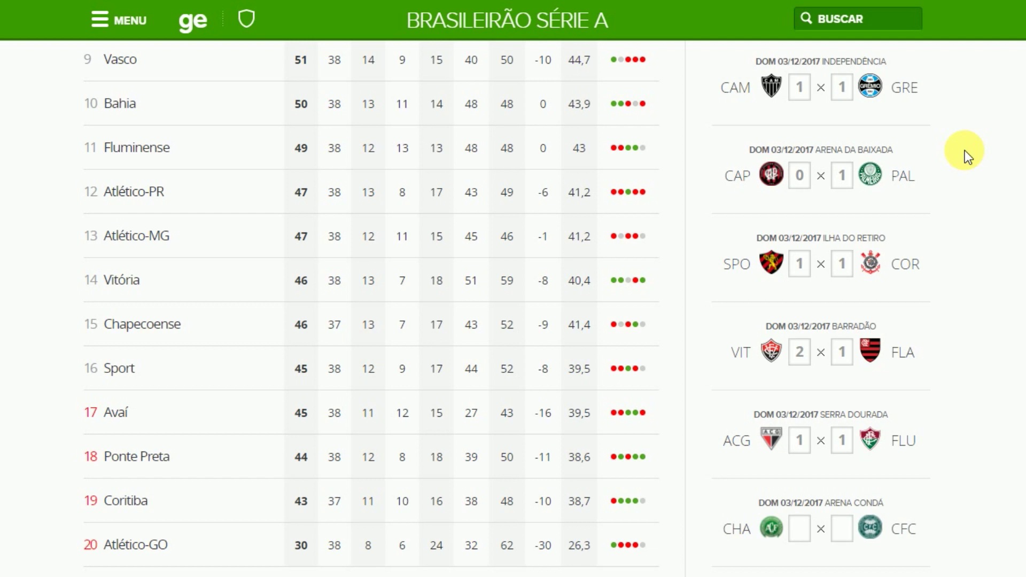
text(0)
key(Tab)
text(0)
key(Tab)
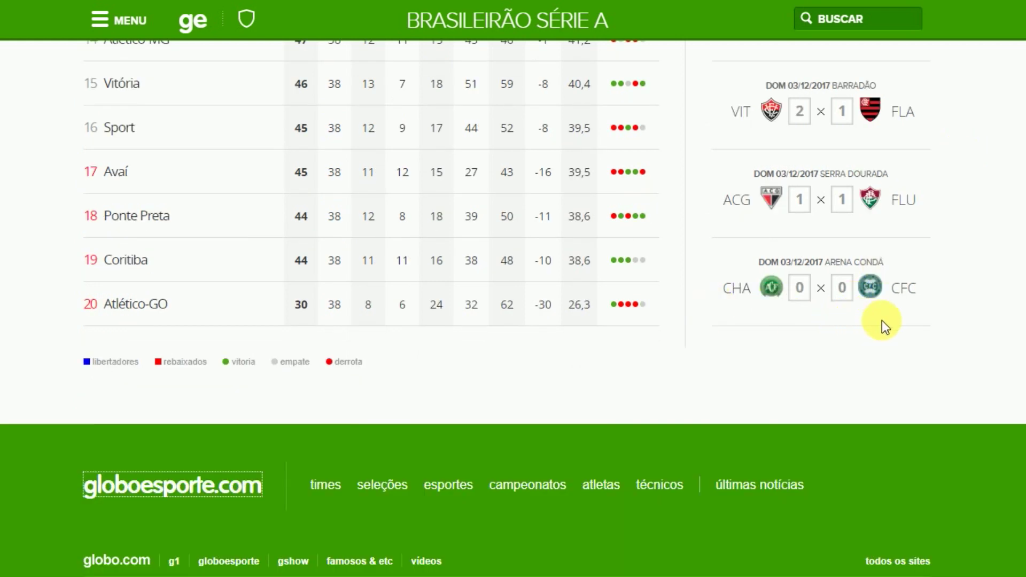
Examine the final simulated standings, from the title race through the mid-table places to the relegation zone.
scroll(936, 329, up, 8)
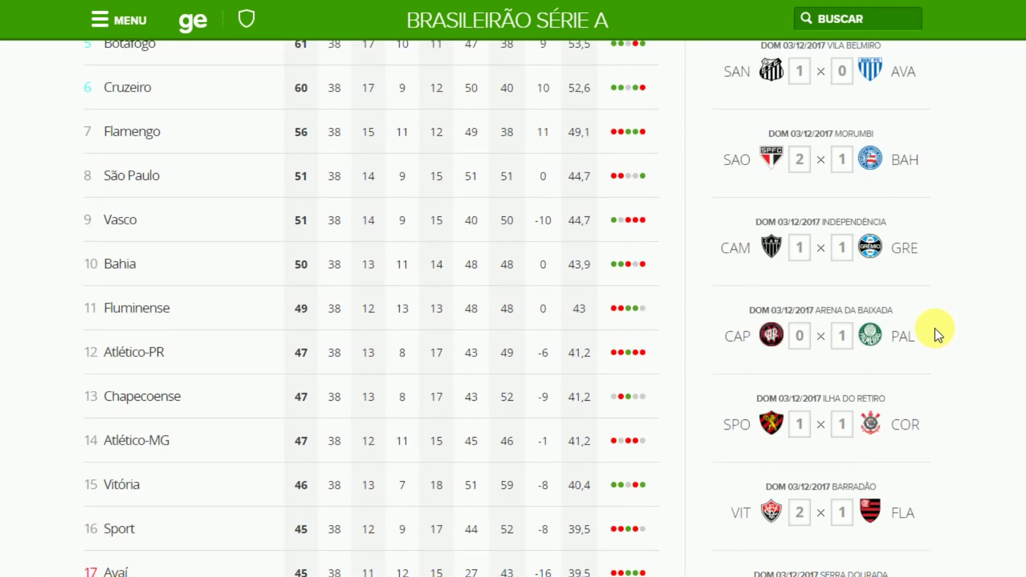
scroll(934, 328, down, 6)
scroll(895, 315, up, 8)
scroll(204, 262, up, 5)
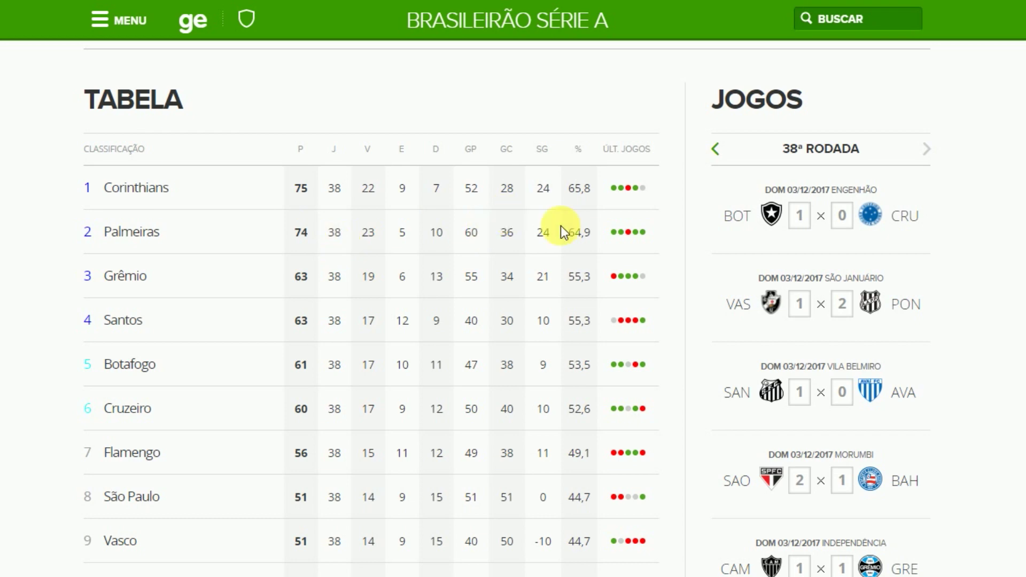
scroll(560, 225, down, 7)
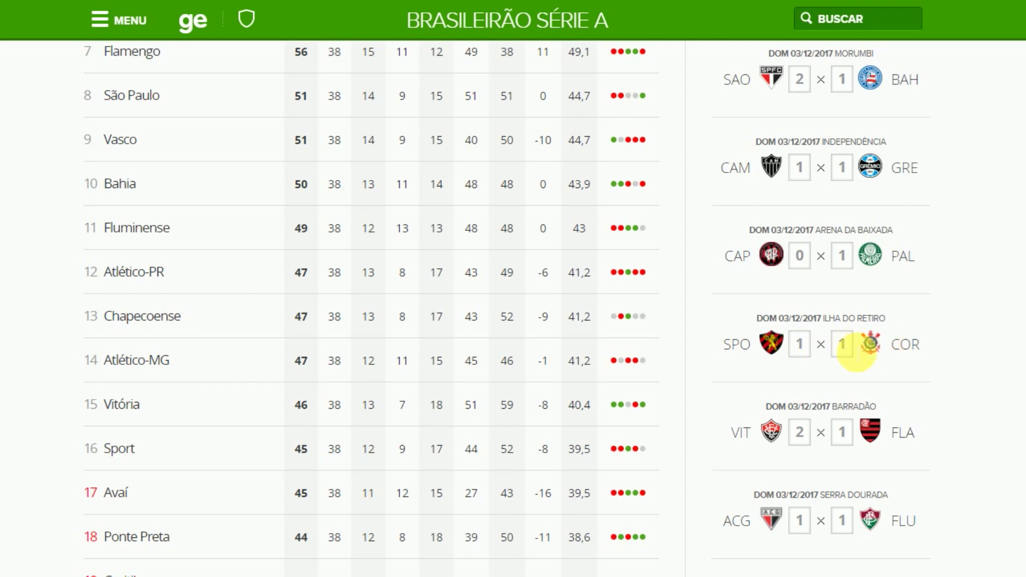
scroll(444, 211, up, 7)
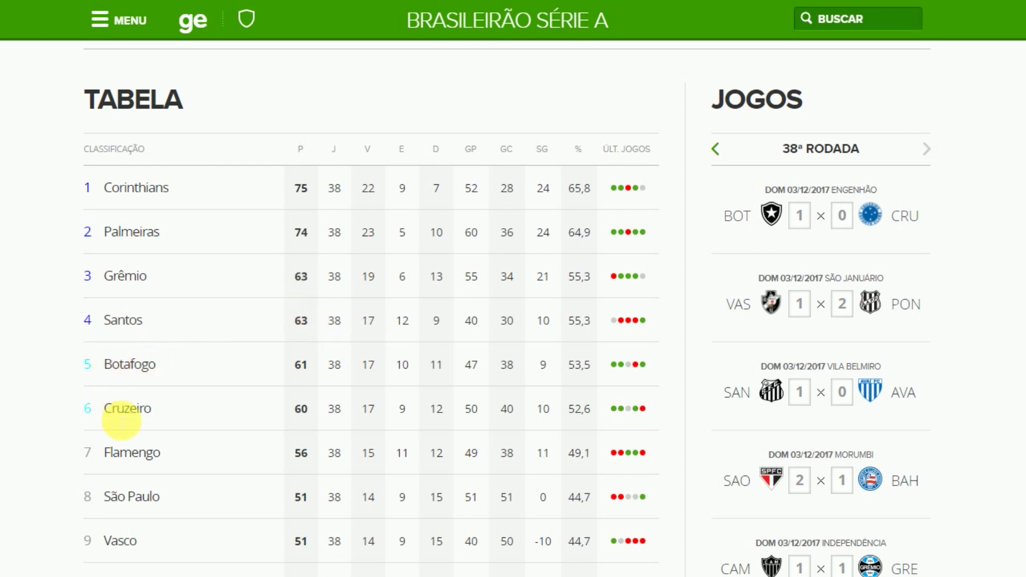
scroll(368, 416, down, 3)
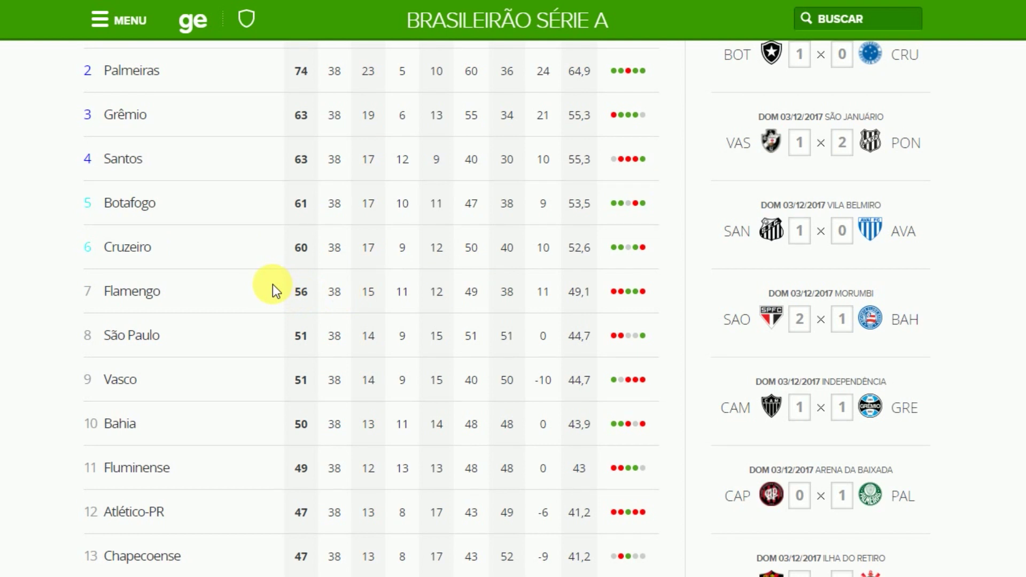
scroll(273, 287, down, 3)
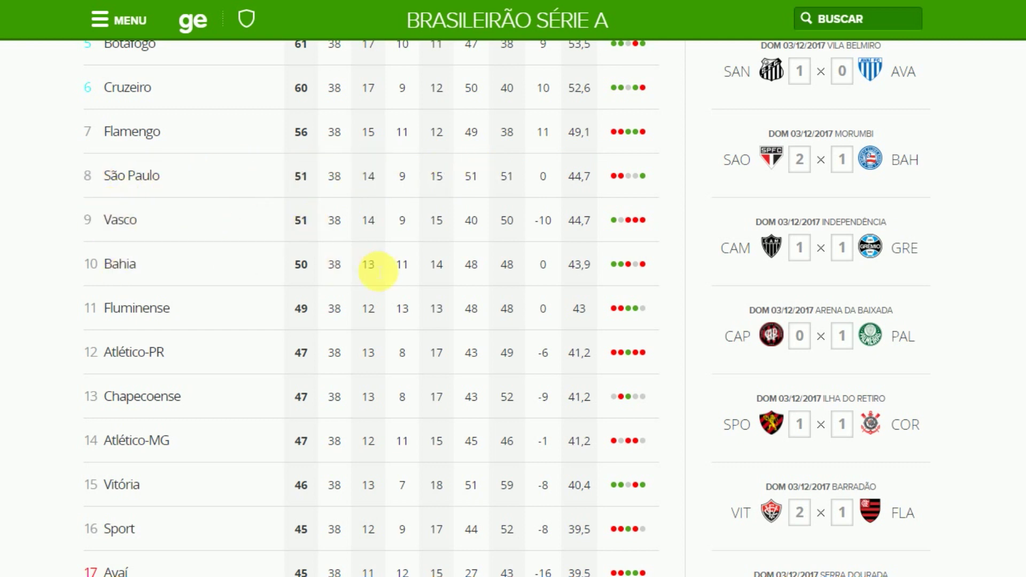
scroll(378, 265, down, 1)
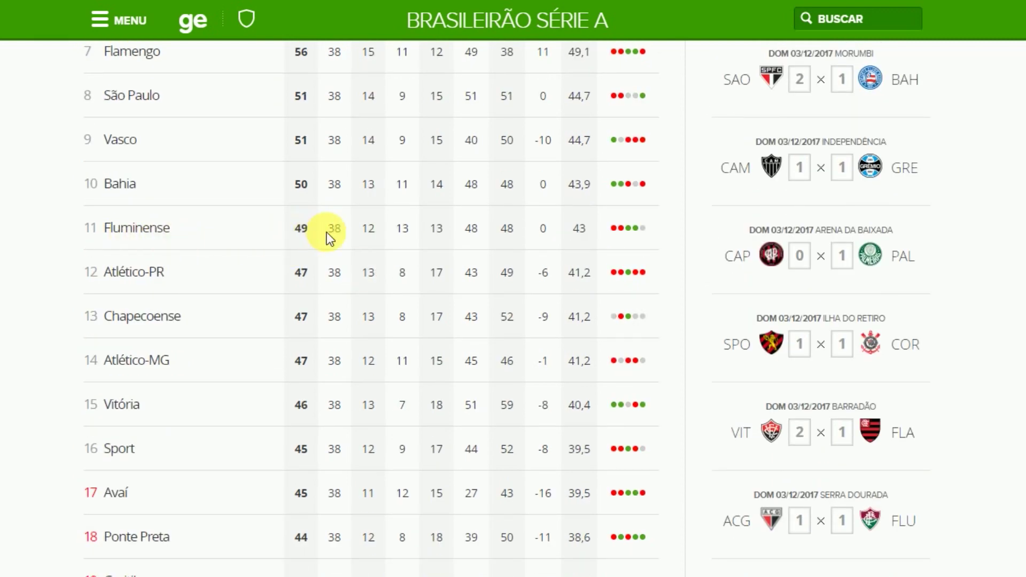
Review the lower half of the final table, checking the mid-table clubs and relegation places against the round 38 scores.
scroll(326, 232, down, 2)
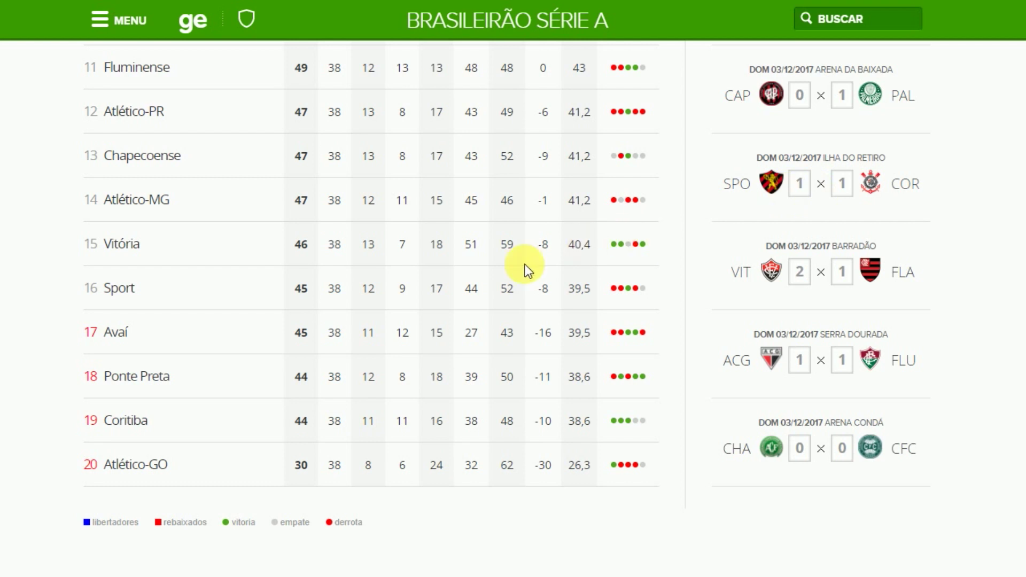
scroll(307, 334, up, 3)
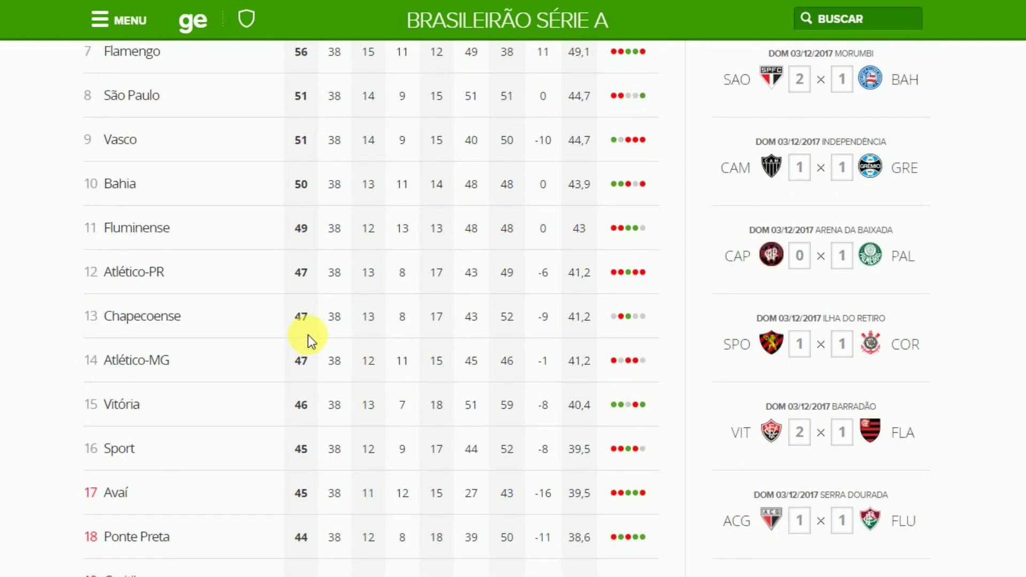
scroll(307, 334, up, 3)
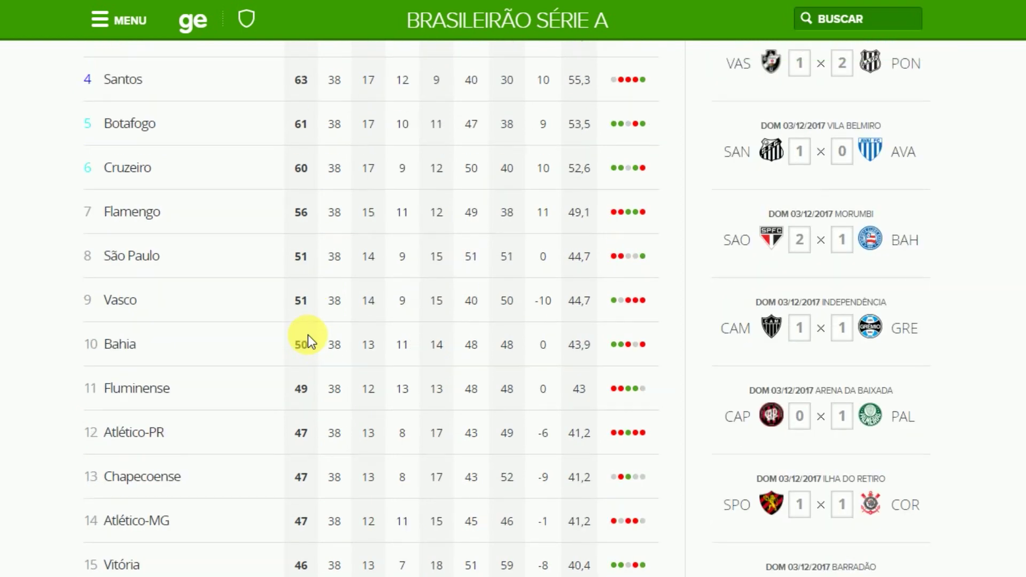
scroll(308, 334, down, 3)
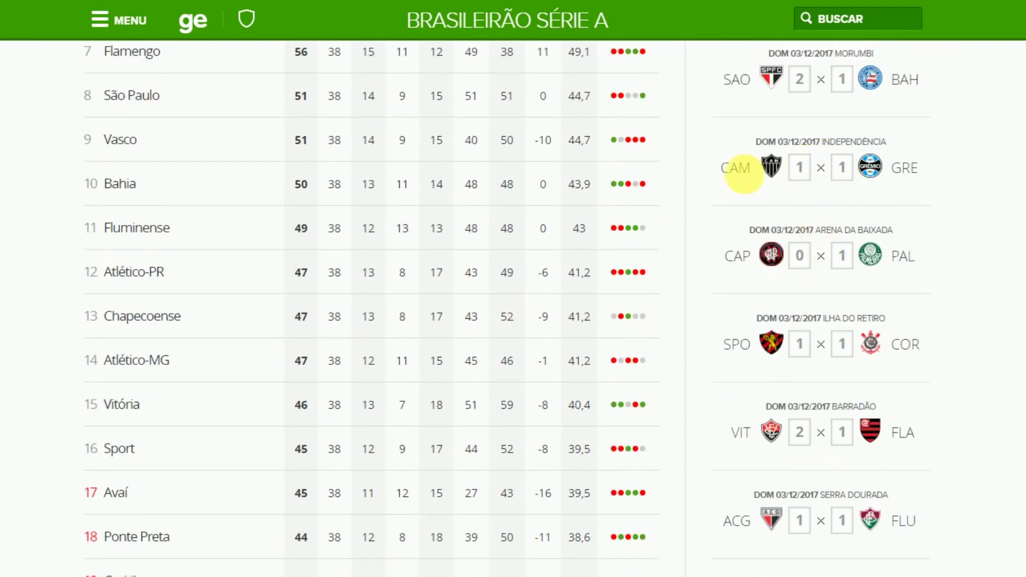
scroll(435, 267, down, 3)
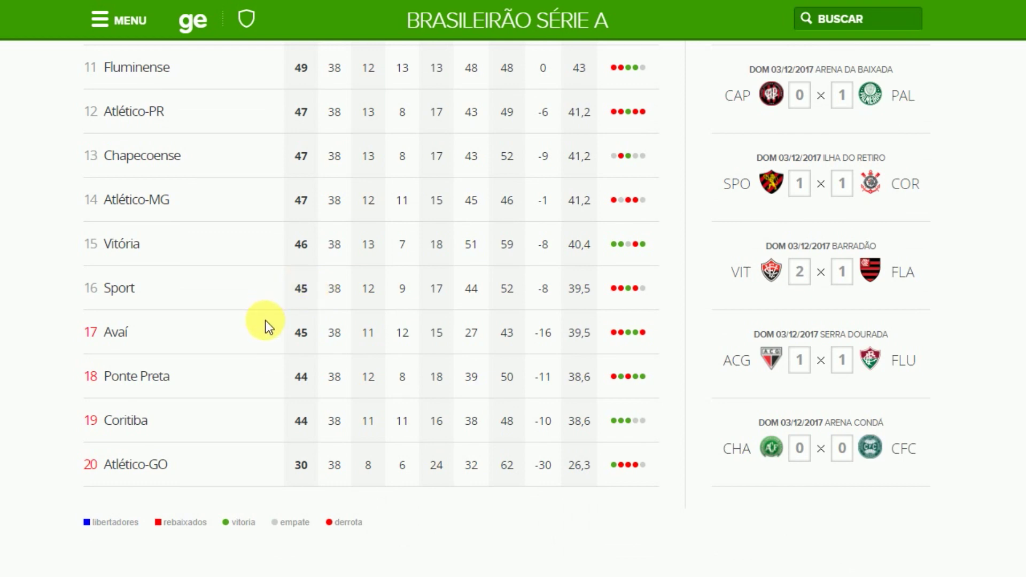
scroll(265, 326, up, 5)
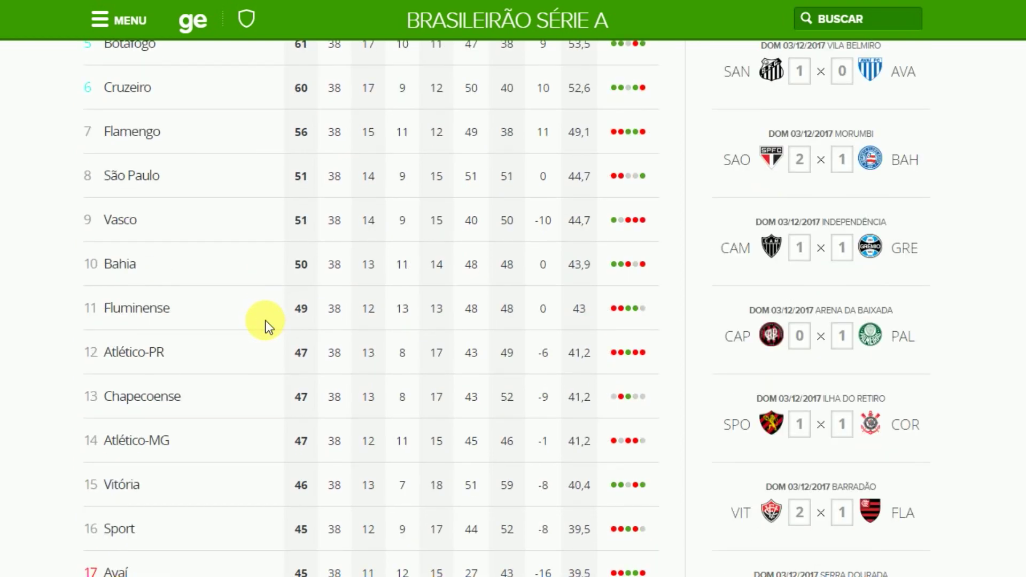
scroll(265, 326, up, 3)
scroll(290, 297, up, 2)
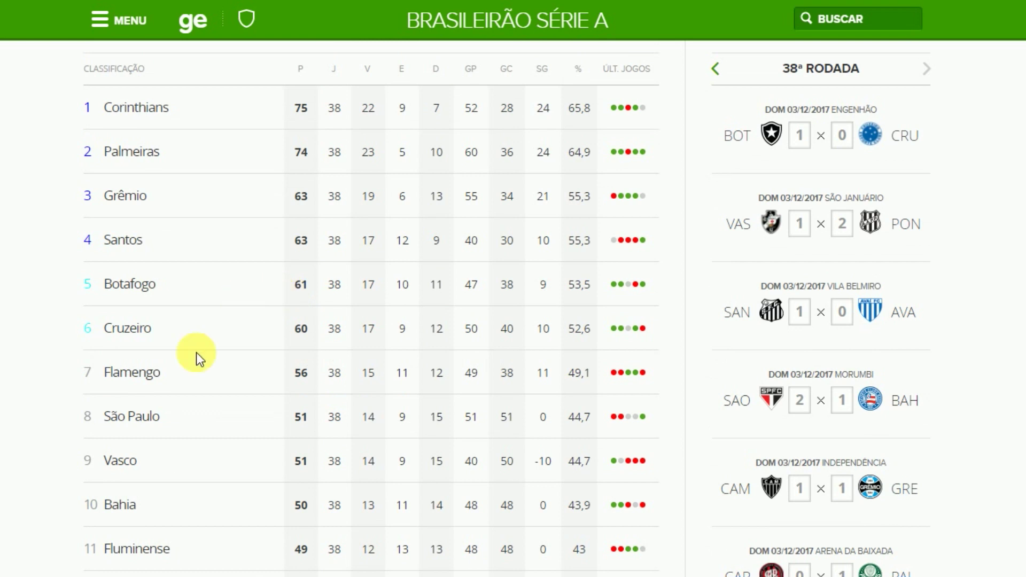
Recheck the complete final standings, comparing the title and Libertadores places with the four relegated positions.
scroll(391, 338, up, 2)
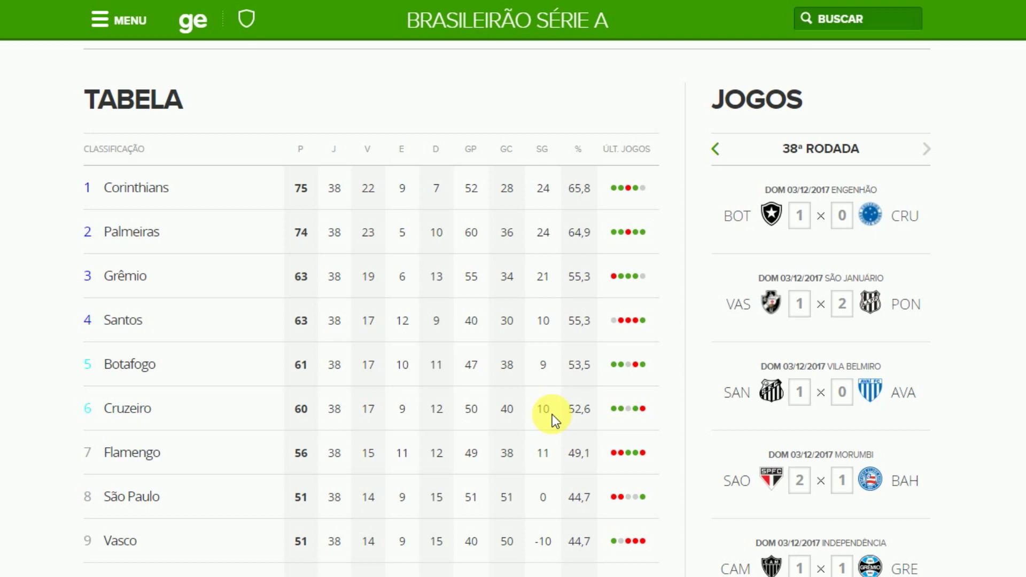
scroll(524, 326, down, 2)
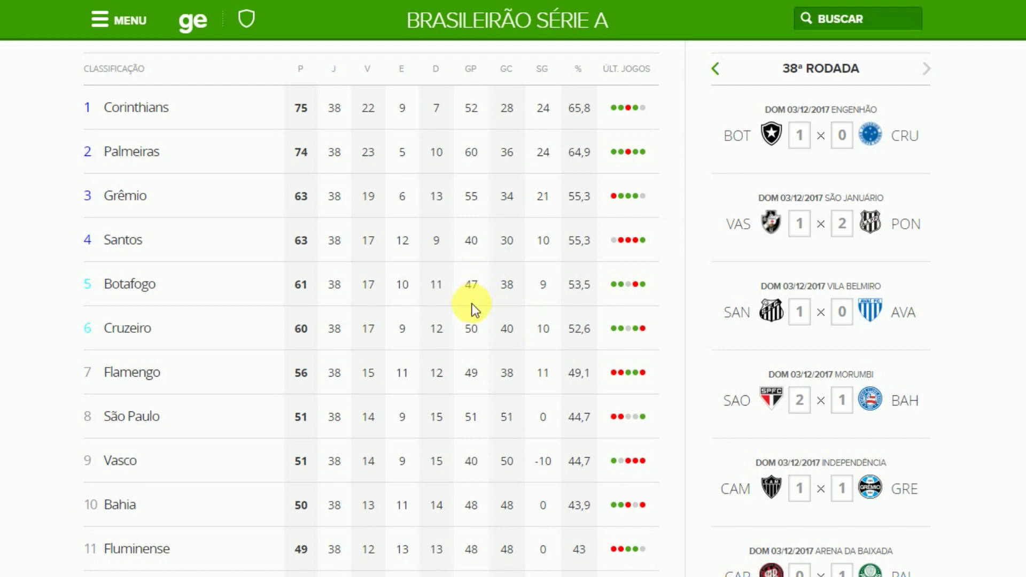
scroll(472, 303, up, 3)
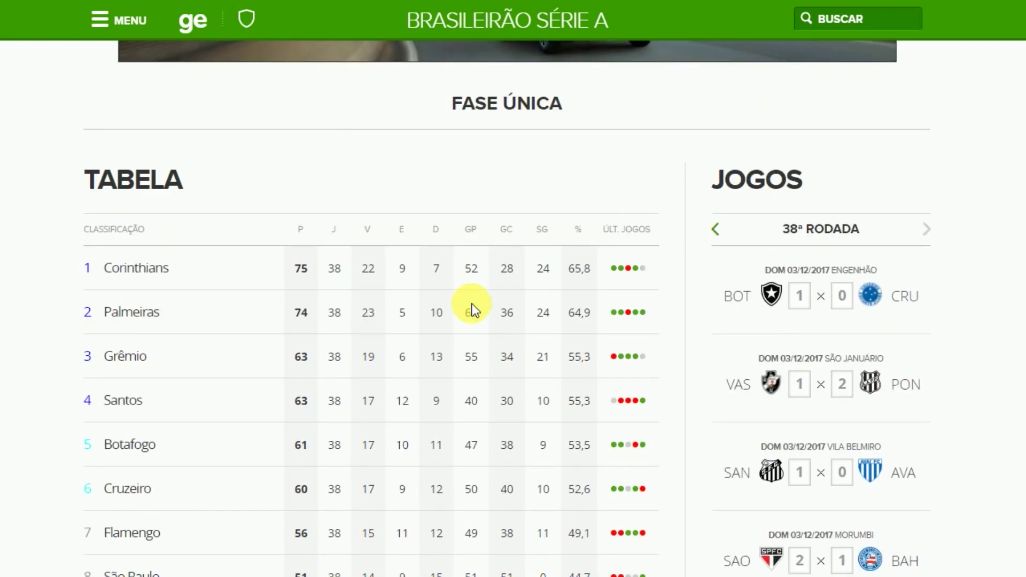
scroll(472, 303, down, 2)
scroll(472, 306, down, 9)
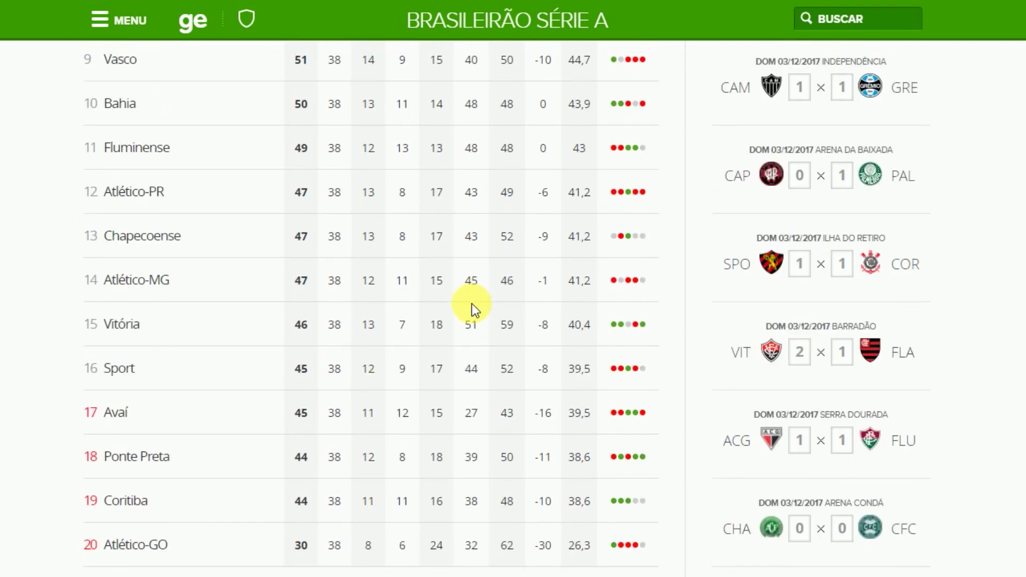
scroll(472, 308, down, 3)
scroll(442, 339, up, 12)
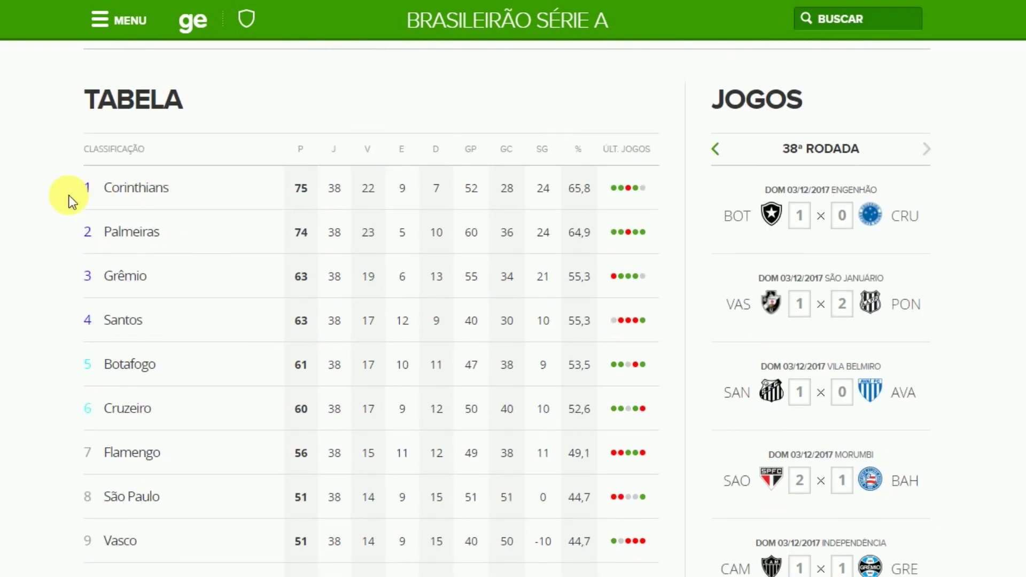
scroll(217, 338, down, 10)
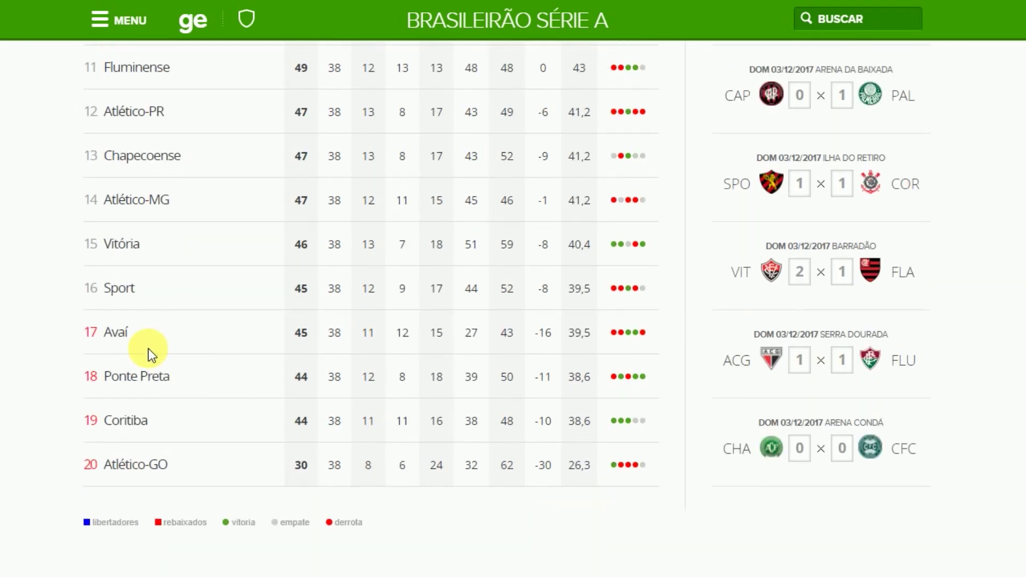
scroll(359, 355, up, 6)
scroll(415, 299, down, 2)
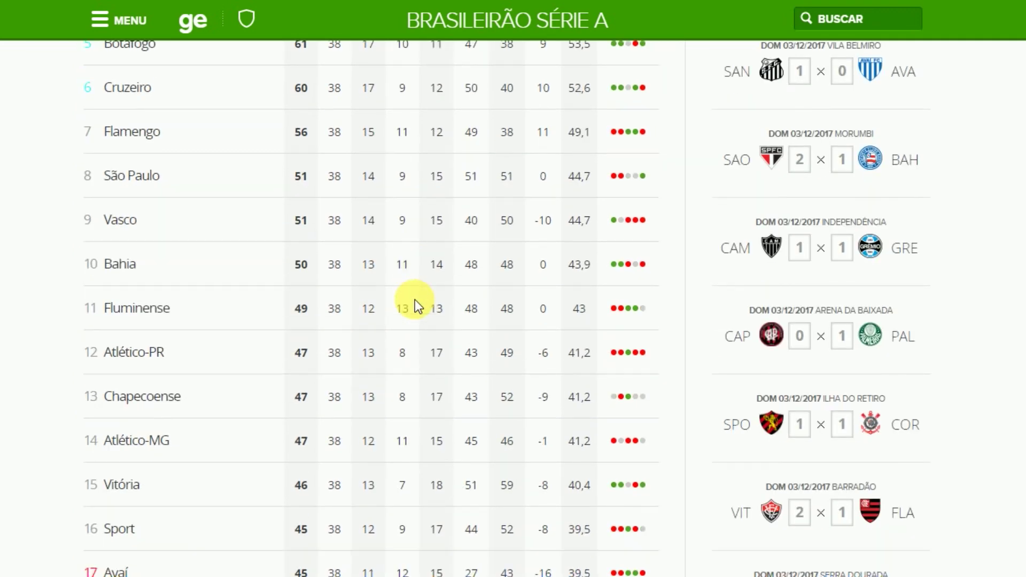
scroll(415, 301, down, 3)
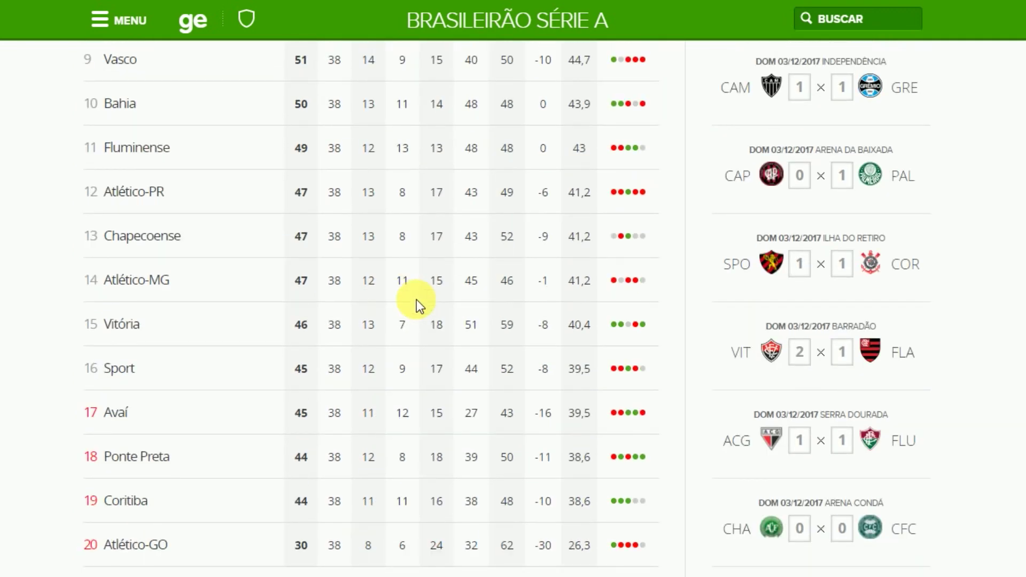